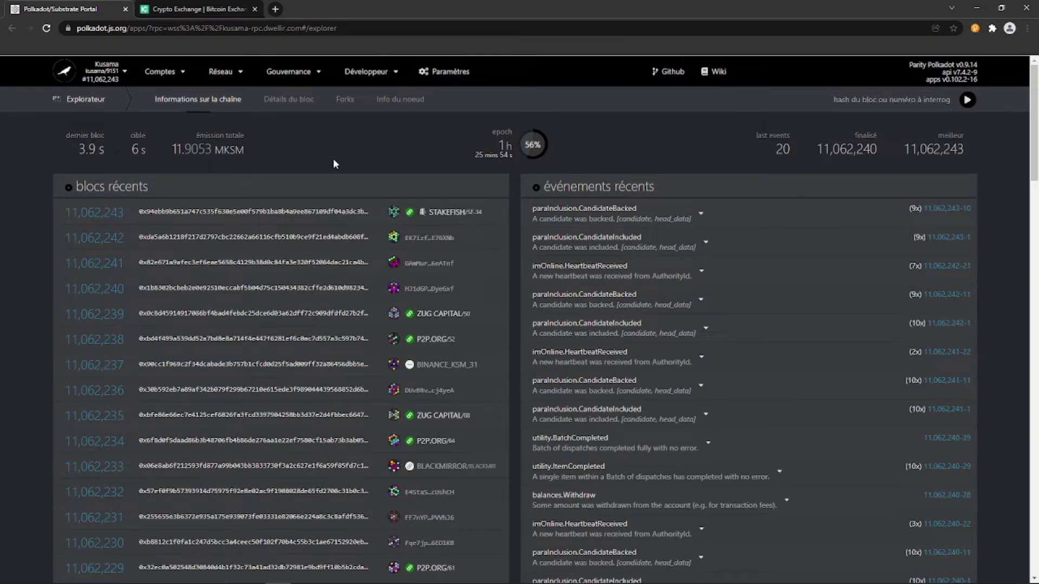
- Fill in a teleport of 0.002 KSM from the Kusama extension account to the same account on the Statemine chain
mouse_move(162, 74)
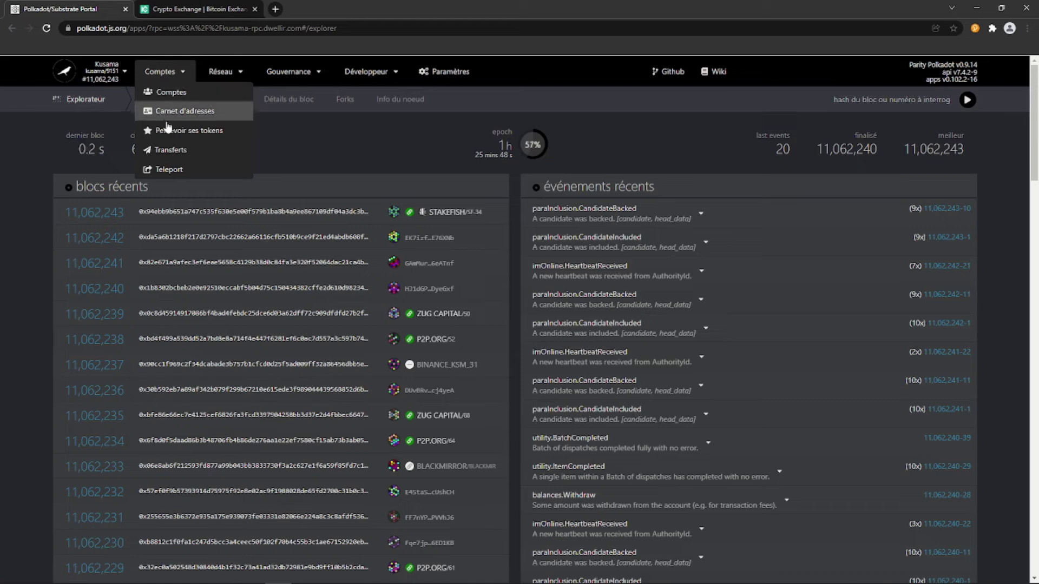
left_click(181, 168)
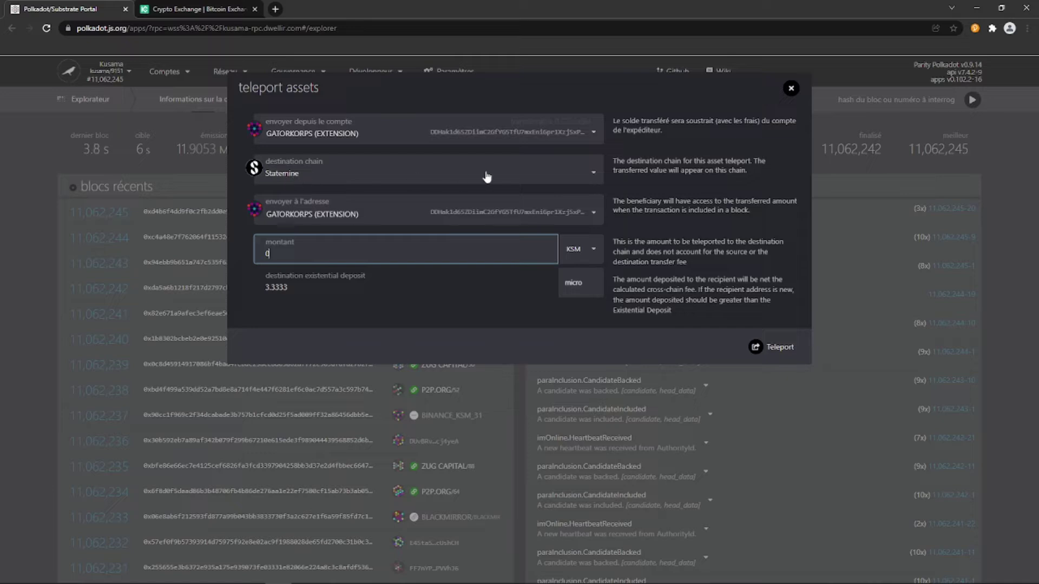
left_click(588, 176)
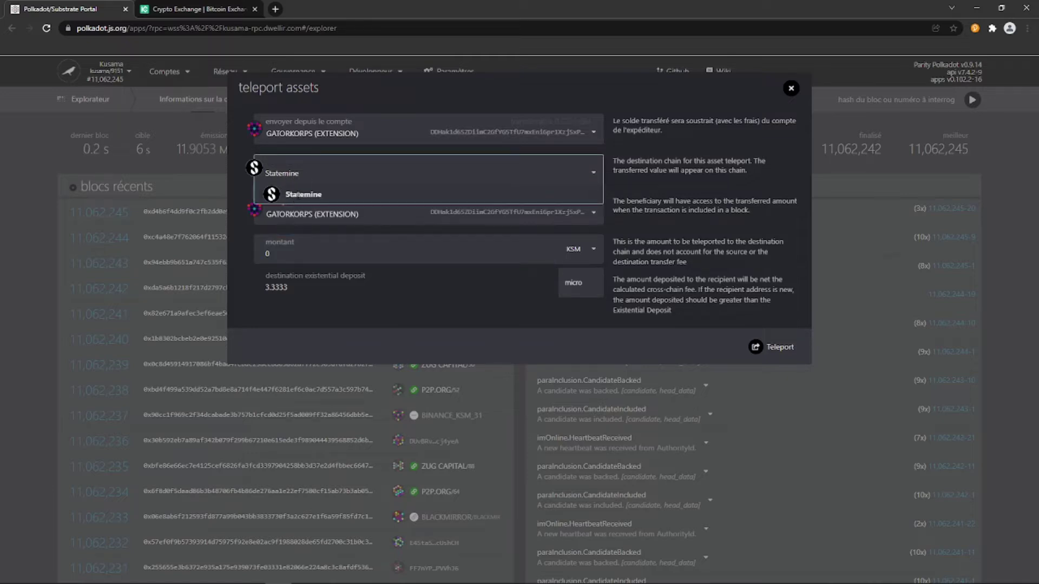
left_click(296, 196)
left_click(295, 243)
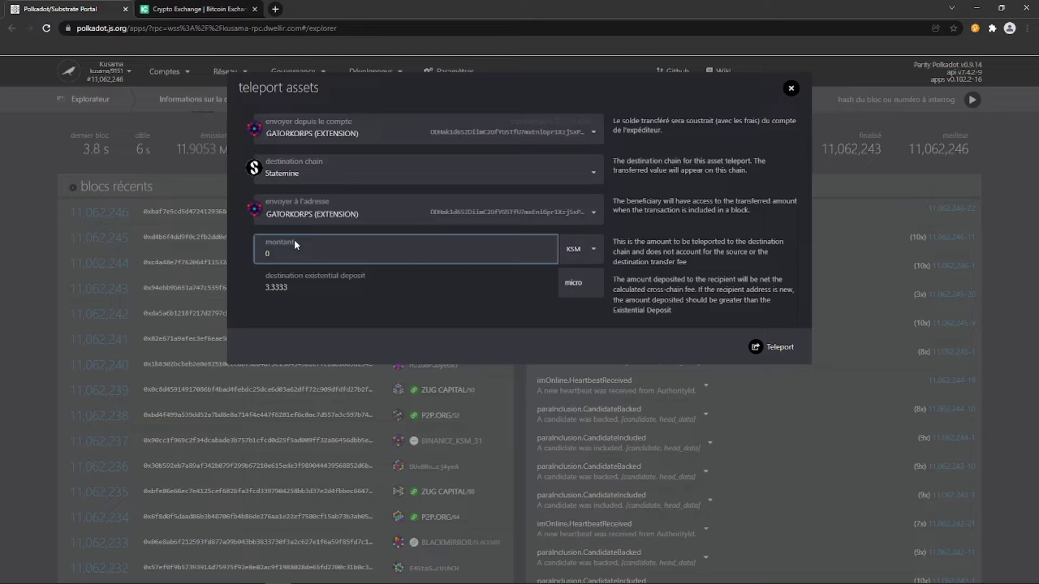
type(".002")
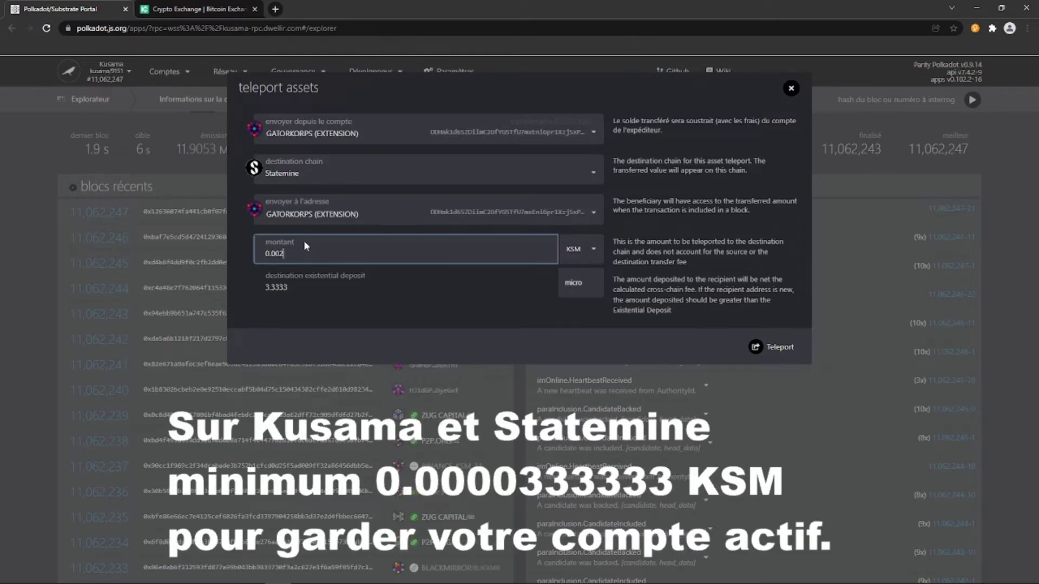
- Submit the teleport for authorization, read the transaction warning, and cancel the whole teleport
left_click(775, 348)
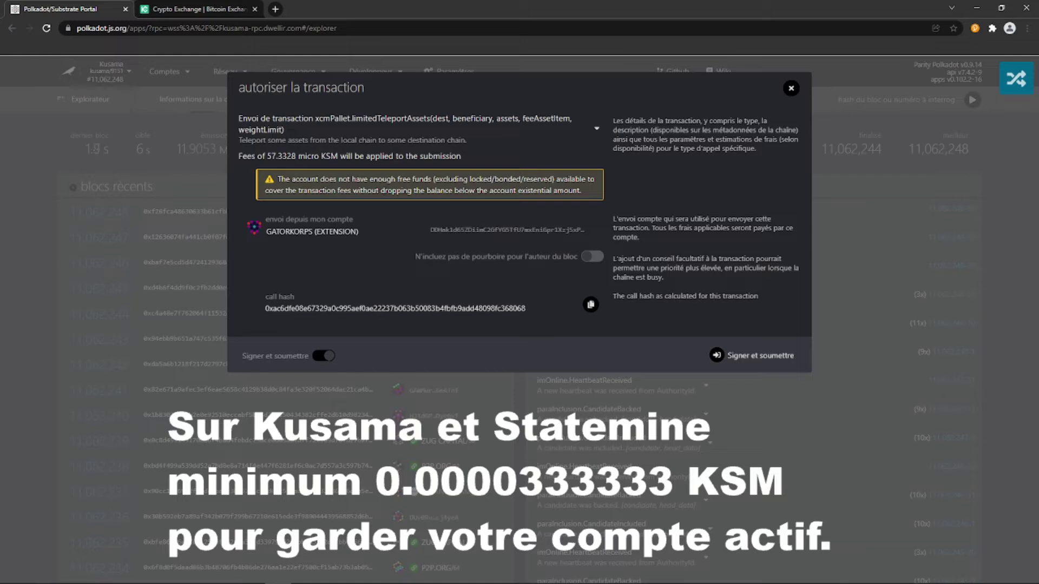
left_click_drag(280, 179, 578, 192)
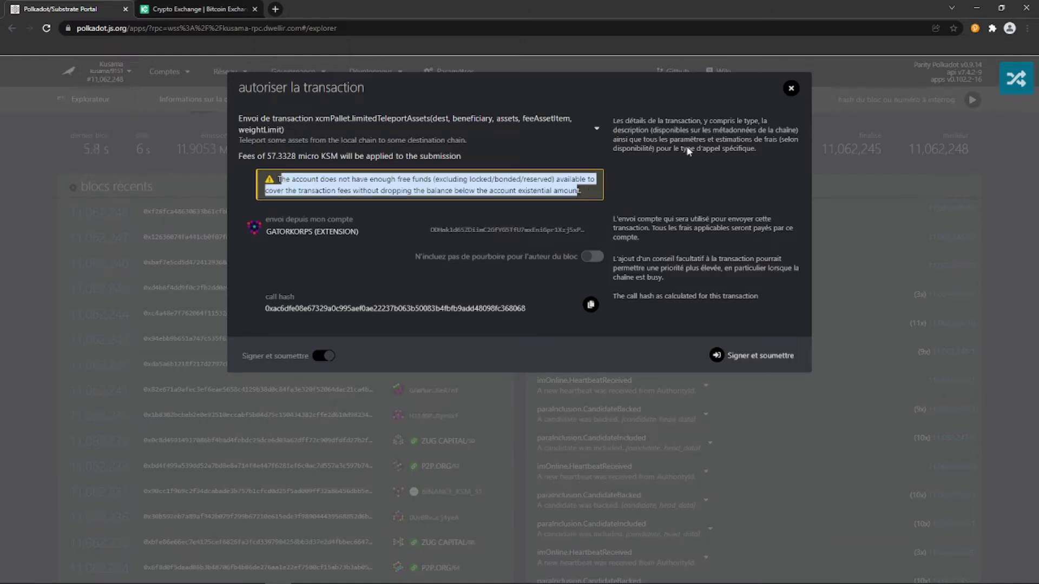
left_click(791, 88)
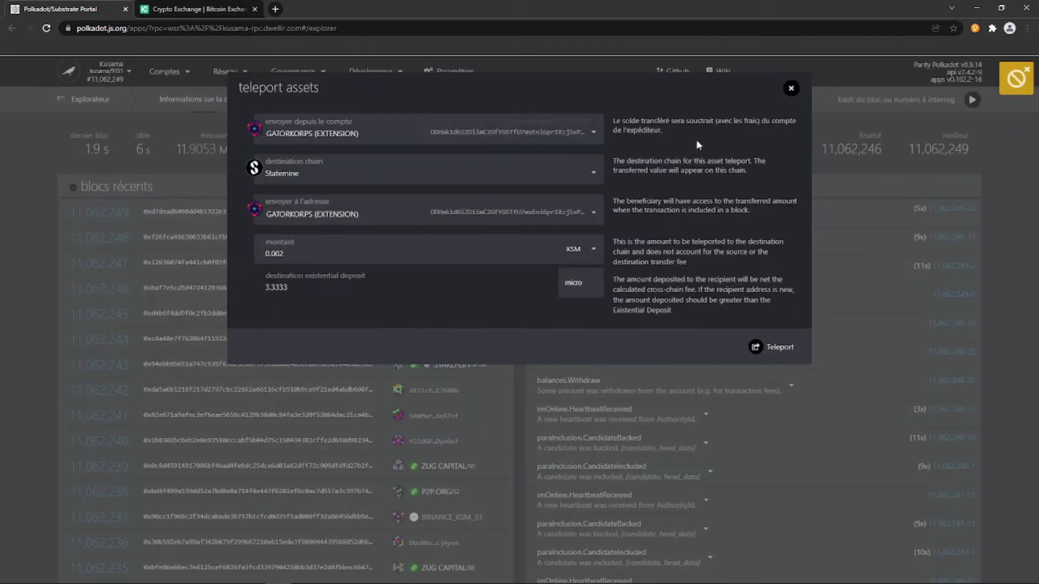
left_click(791, 88)
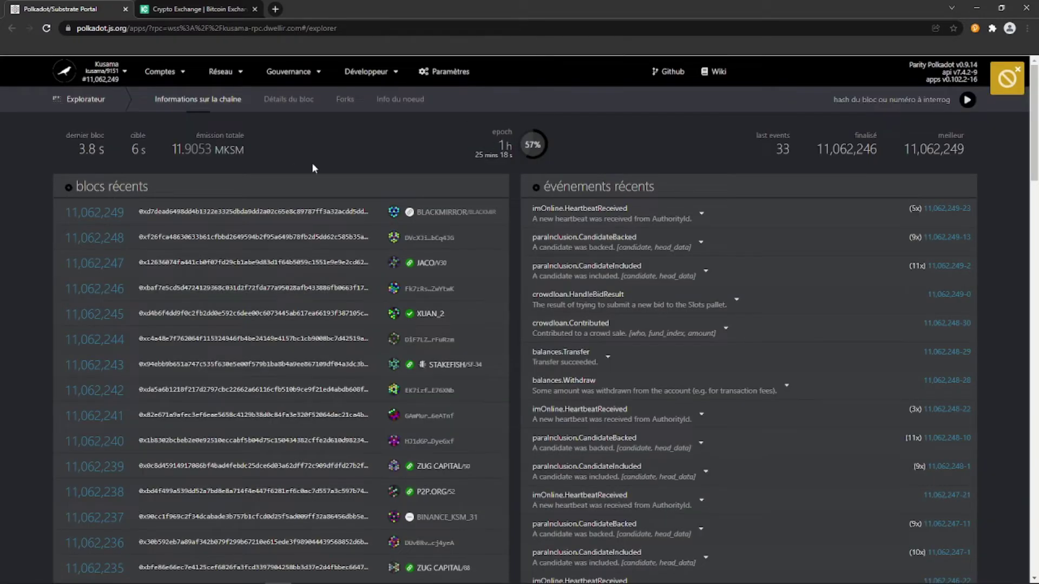
- Switch the network to the Kusama parachain Statemine, connected via OnFinality
left_click(124, 71)
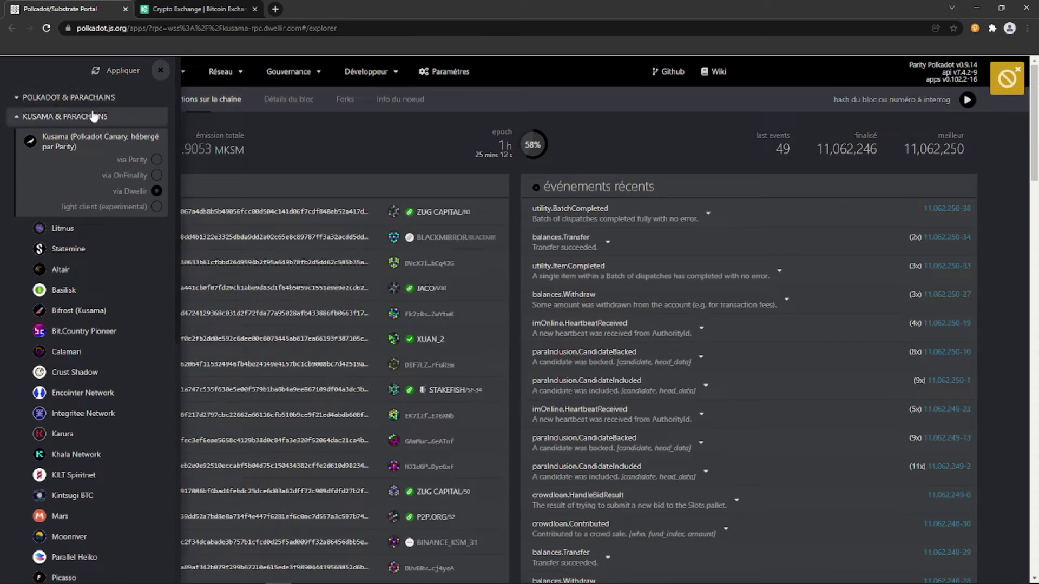
left_click(80, 250)
left_click(145, 216)
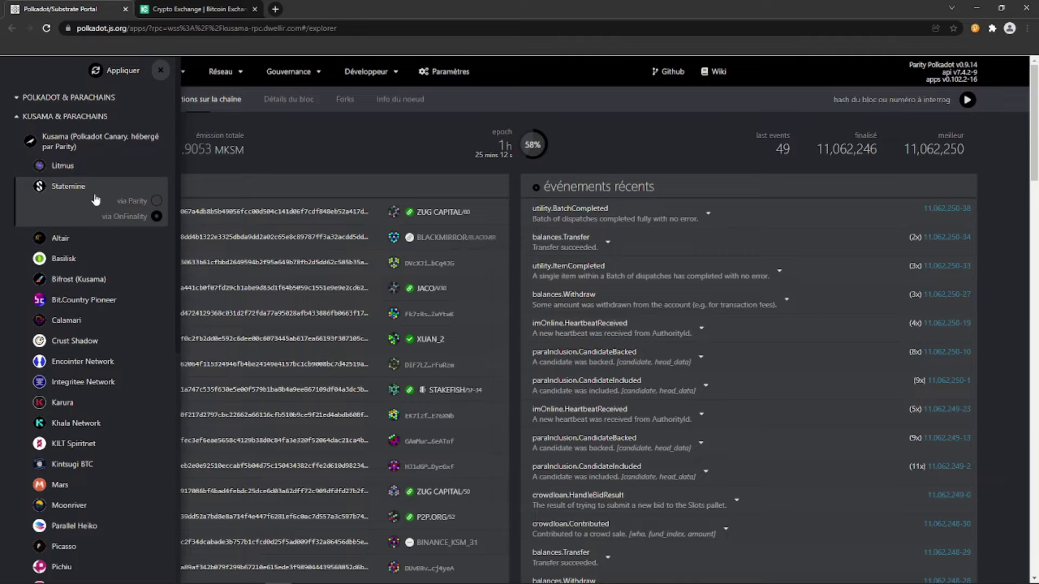
left_click(116, 71)
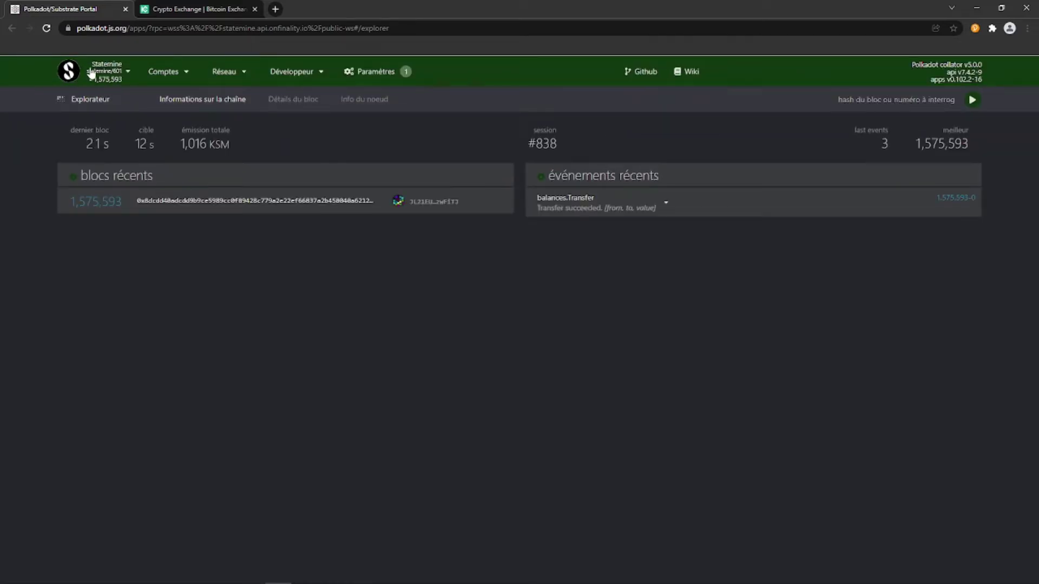
- Open the Statemine accounts page and check the extension account's KSM balance
mouse_move(169, 75)
left_click(175, 93)
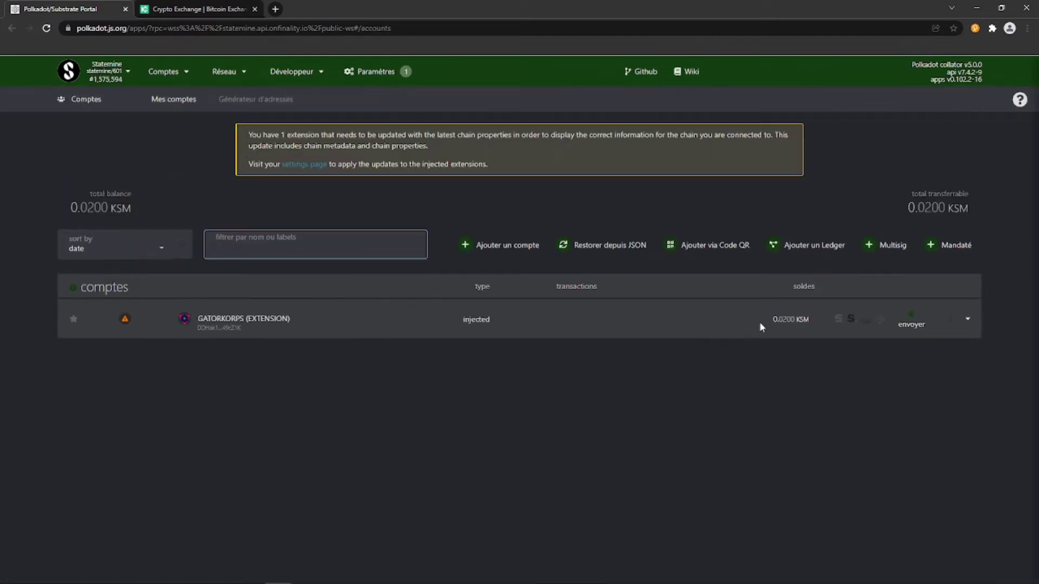
left_click_drag(773, 321, 810, 320)
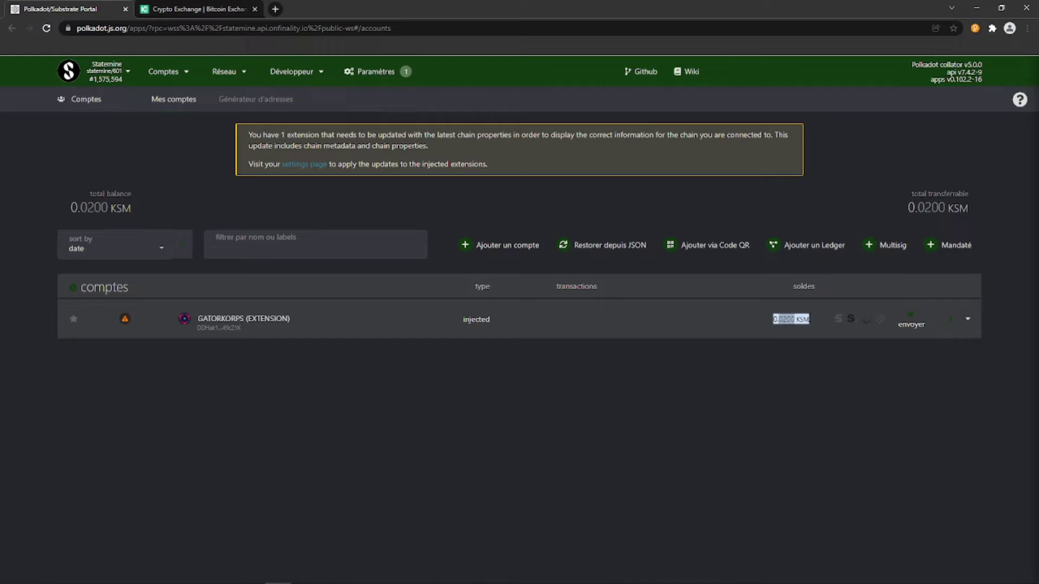
left_click(641, 316)
- Open the overview of Statemine network assets and locate the RMRK.app token
mouse_move(238, 75)
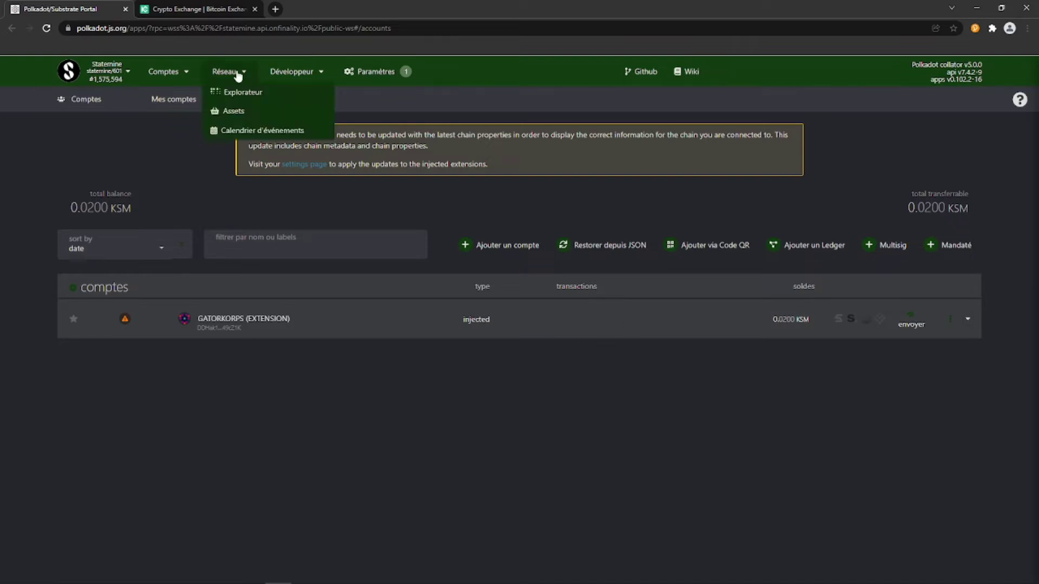
left_click(236, 114)
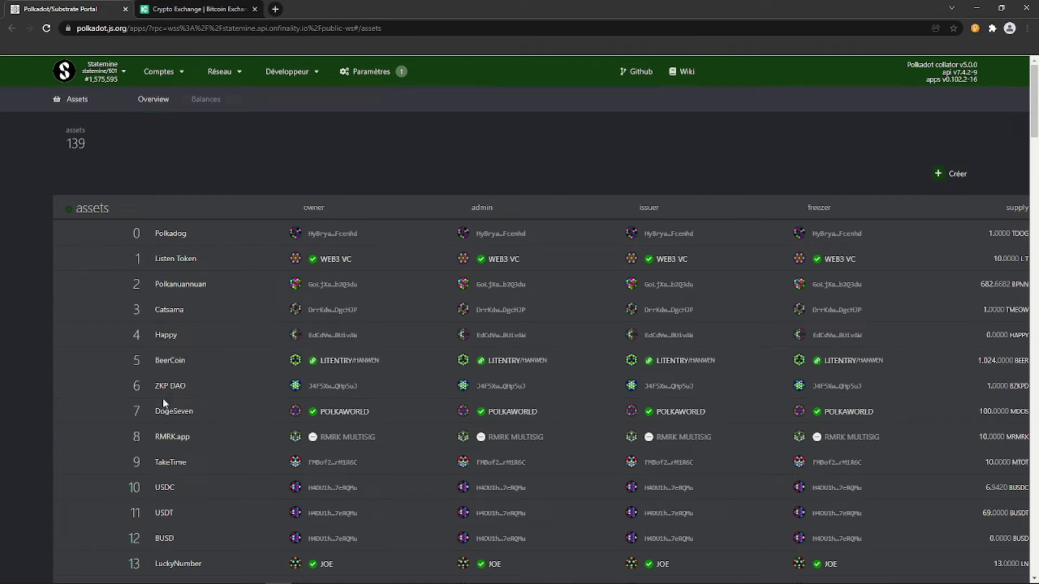
left_click_drag(155, 437, 191, 437)
left_click(198, 153)
- Search the assets page for "bld", return to the start of the list, and close the search
key("ctrl+f")
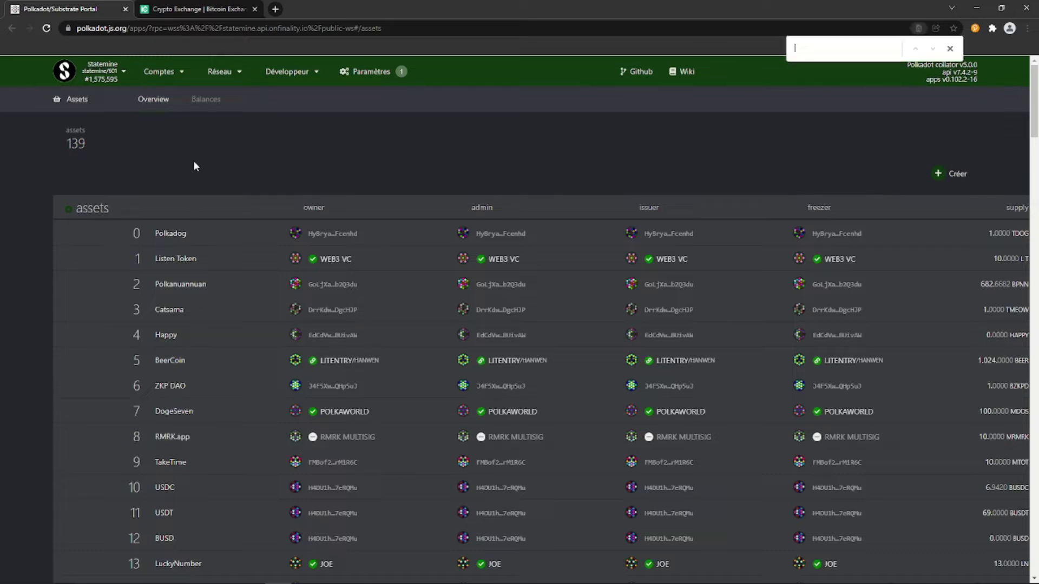
type("bld")
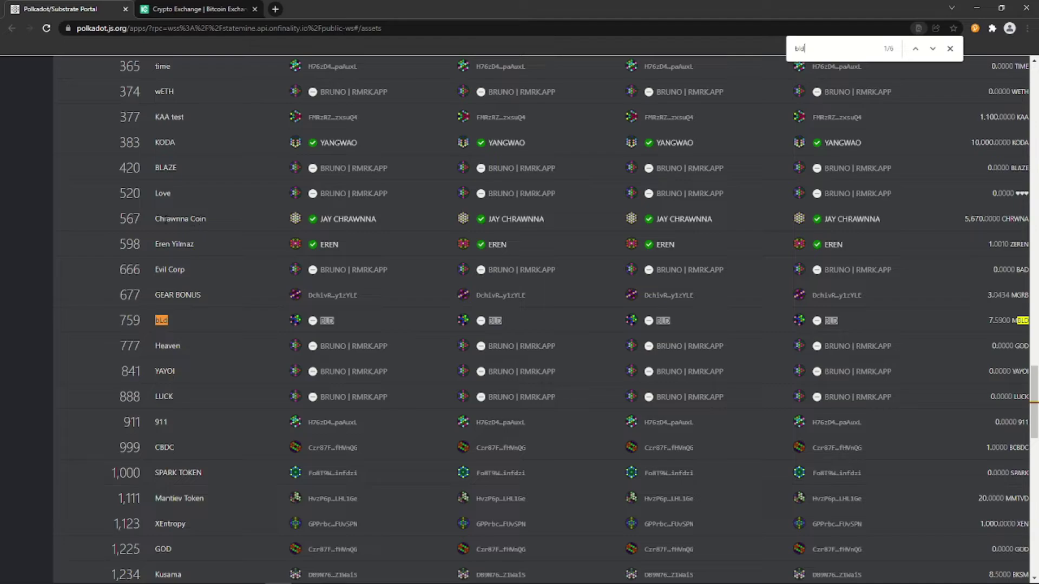
scroll(229, 261, "up", 8)
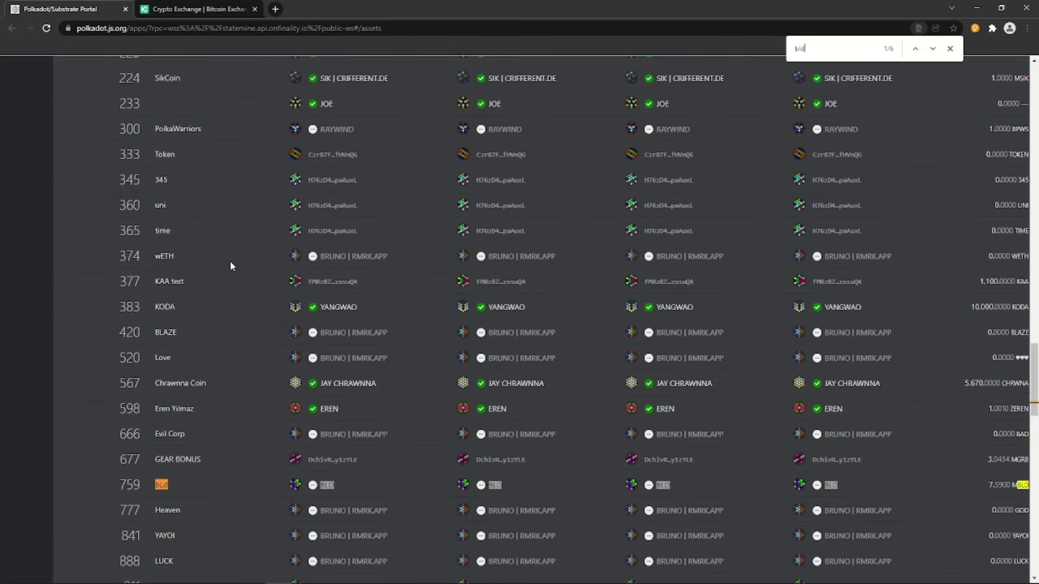
scroll(229, 261, "up", 20)
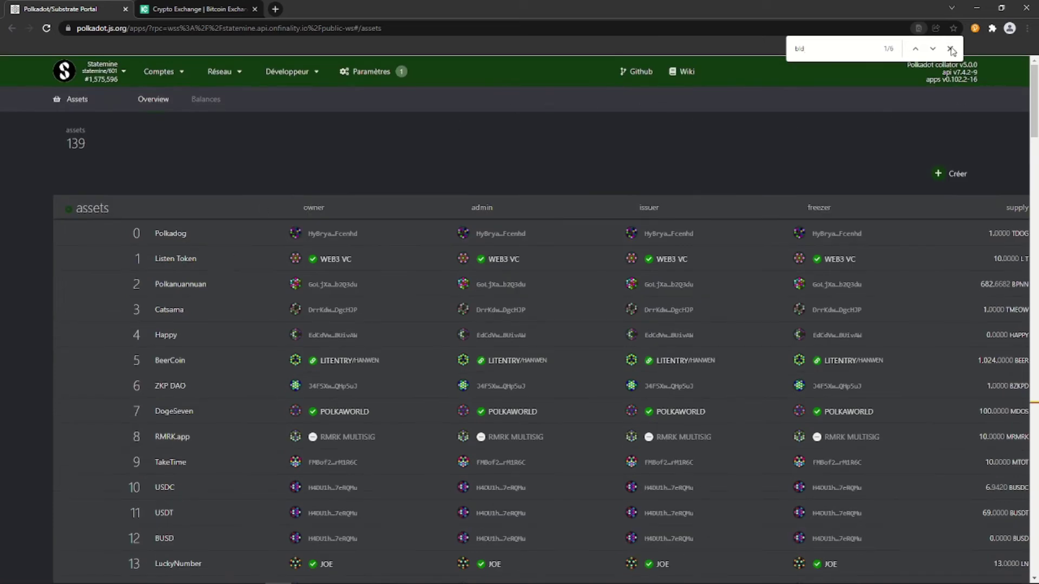
left_click(950, 48)
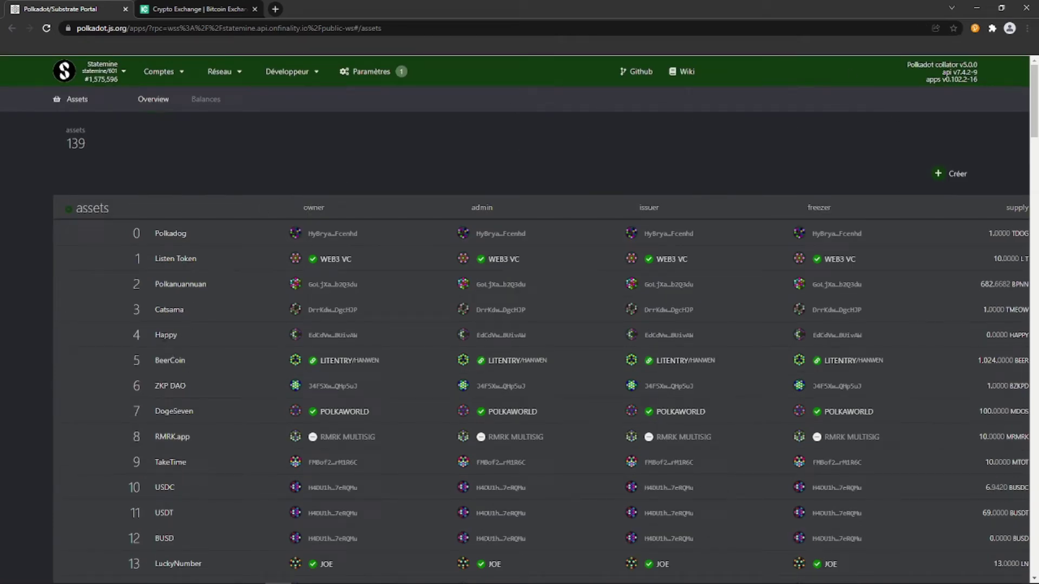
- Check the RMRK.app entry with ID 8, query its account balances, and return to the accounts page
left_click_drag(131, 437, 379, 438)
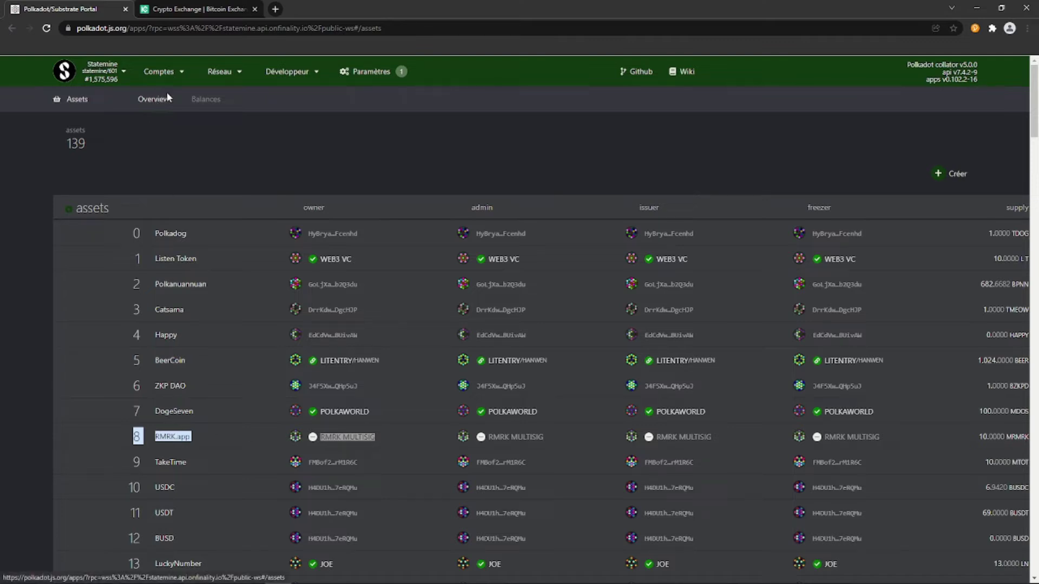
left_click(263, 146)
left_click(211, 107)
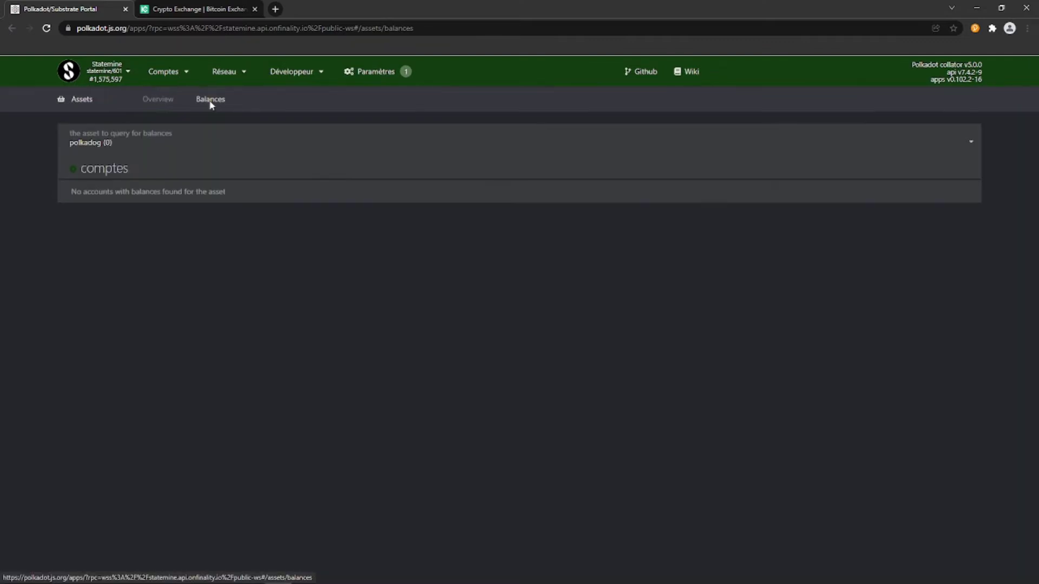
left_click(107, 142)
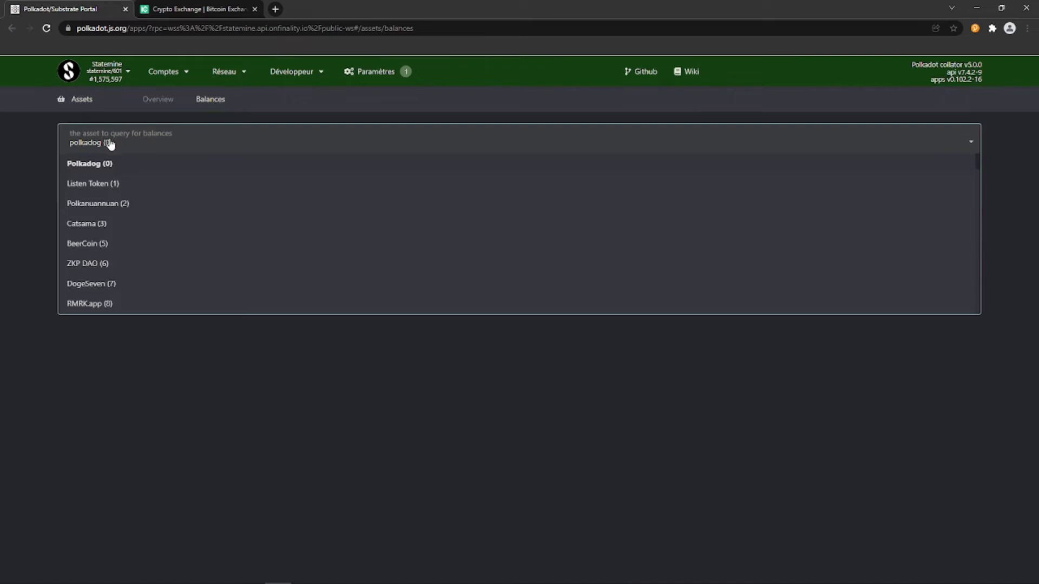
left_click(93, 305)
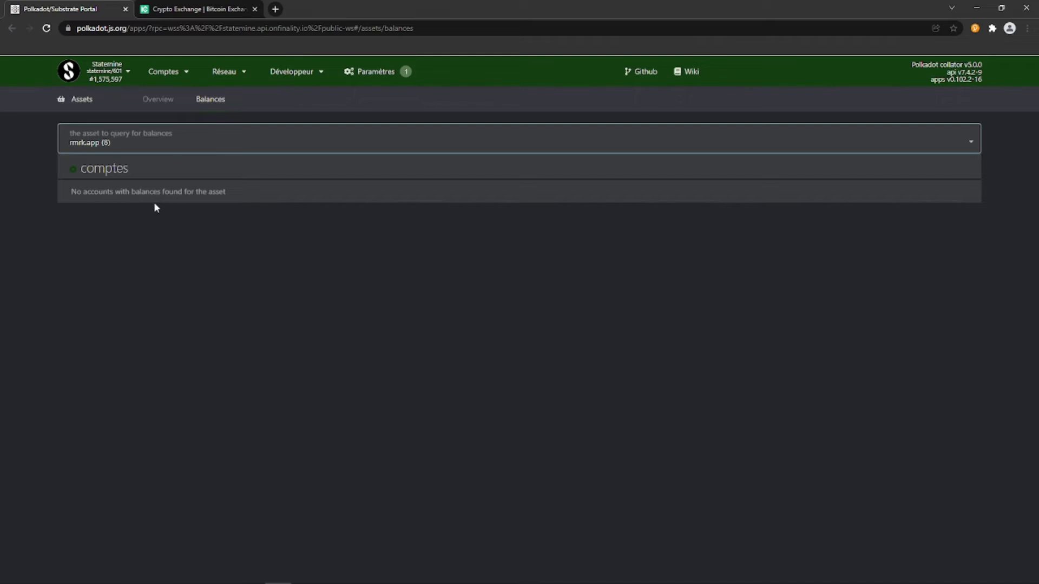
mouse_move(168, 72)
left_click(175, 93)
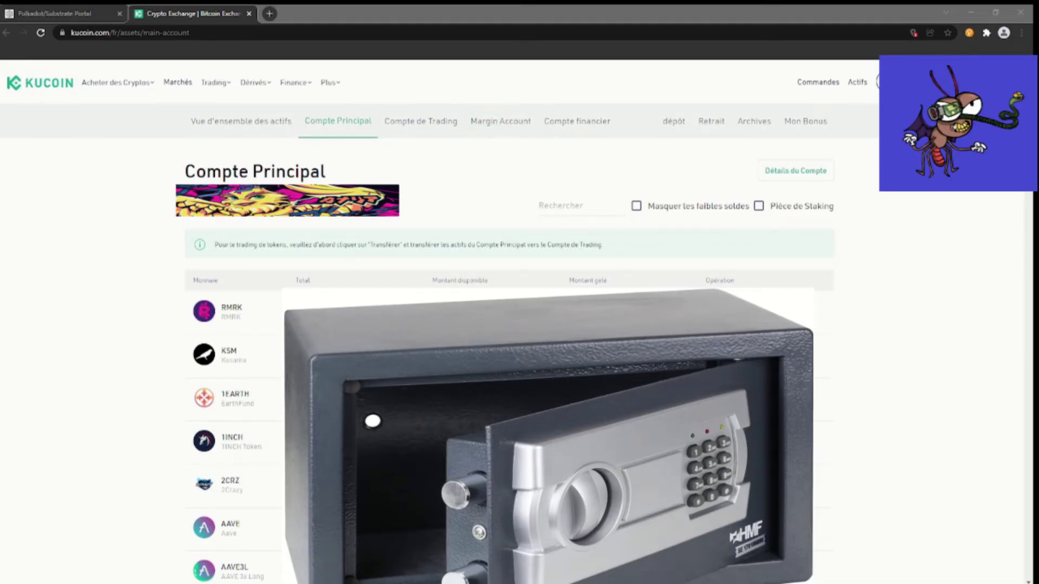
- In KuCoin, go from the main account to withdrawals, choose RMRK, and accept the risk notice to reach the withdrawal form
left_click_drag(187, 162, 328, 174)
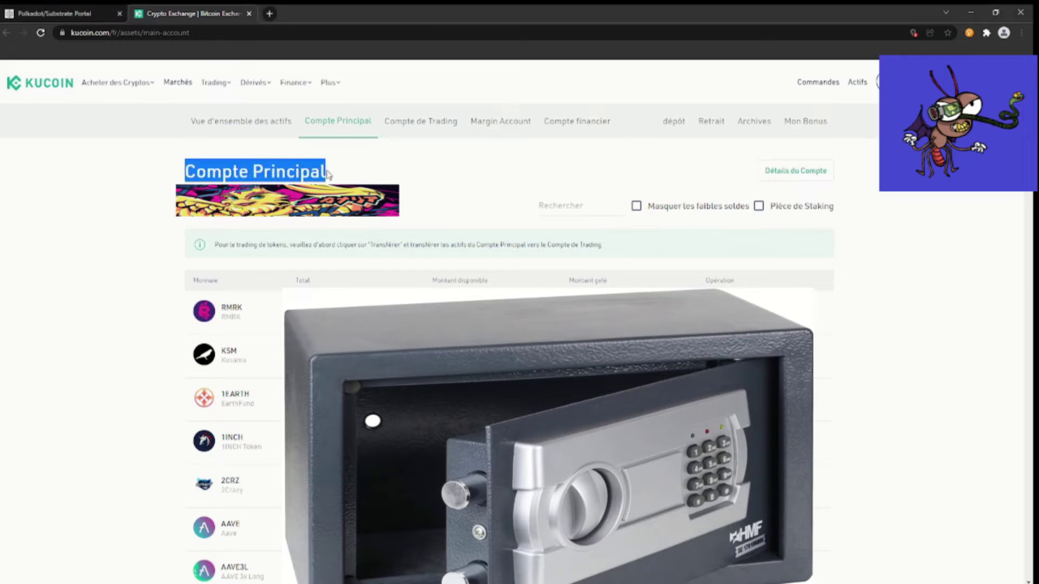
left_click(497, 174)
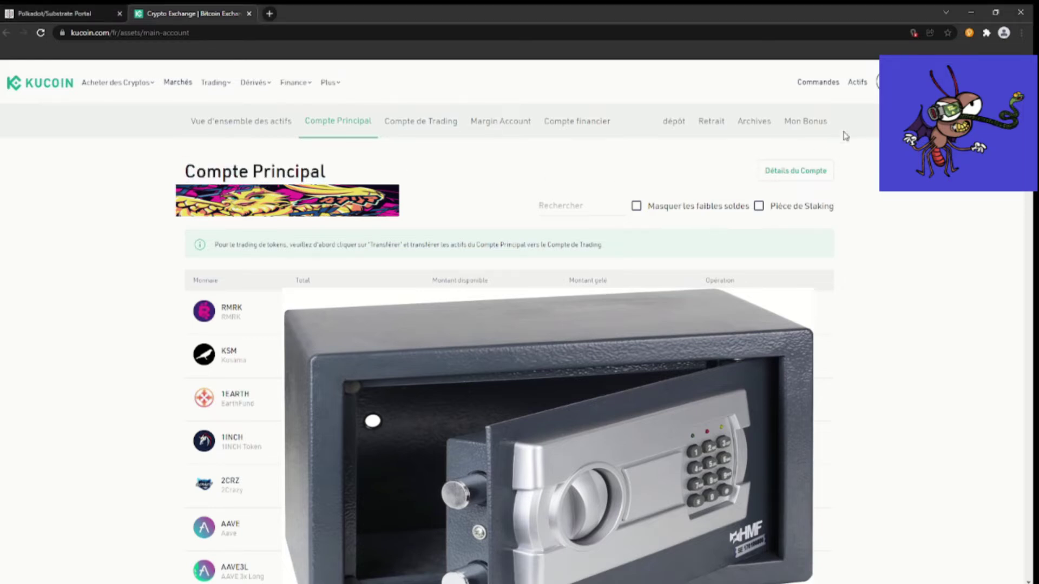
left_click(715, 124)
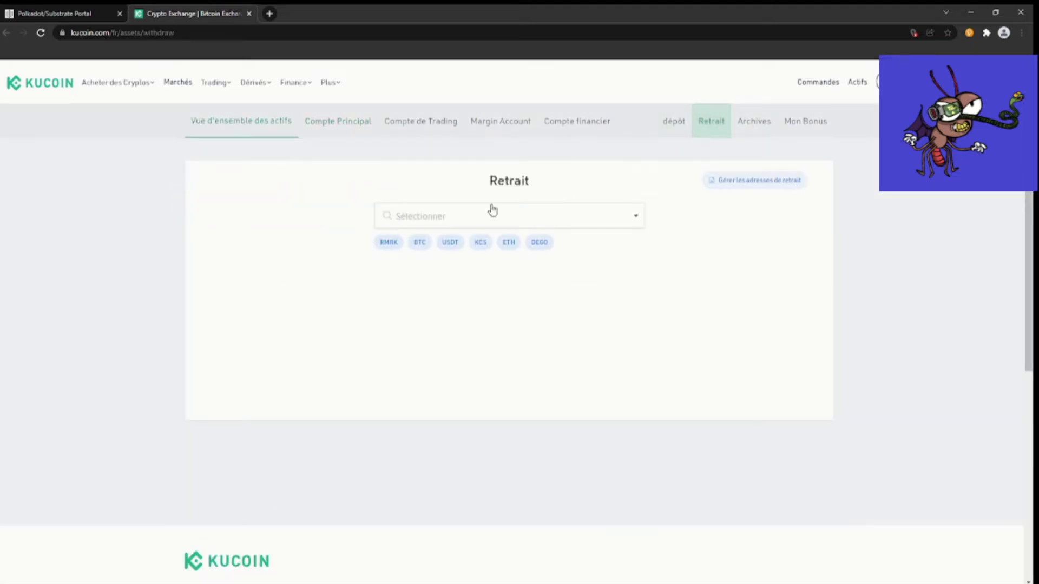
left_click(435, 223)
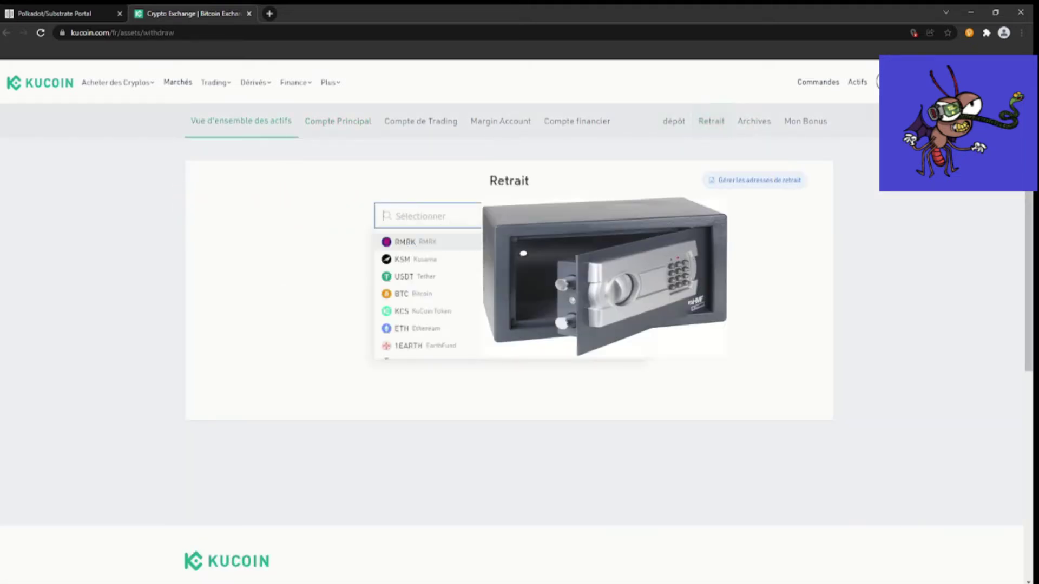
left_click(429, 244)
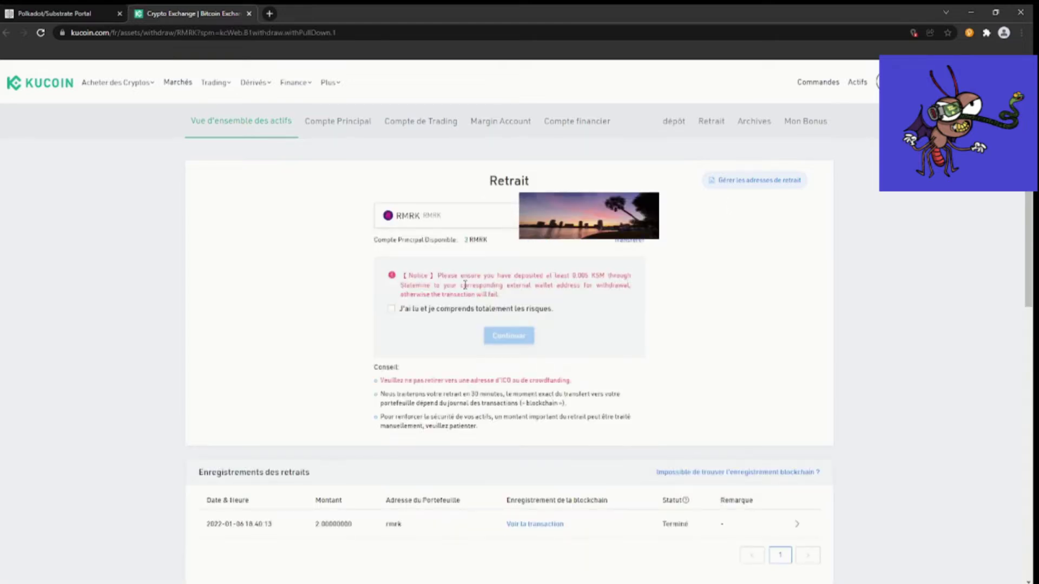
left_click(391, 309)
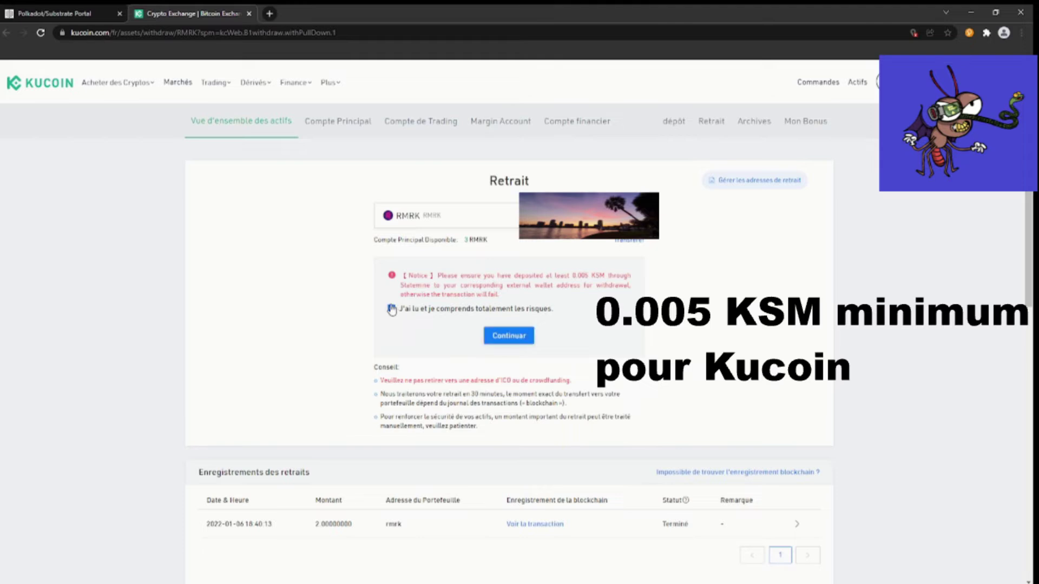
left_click(510, 337)
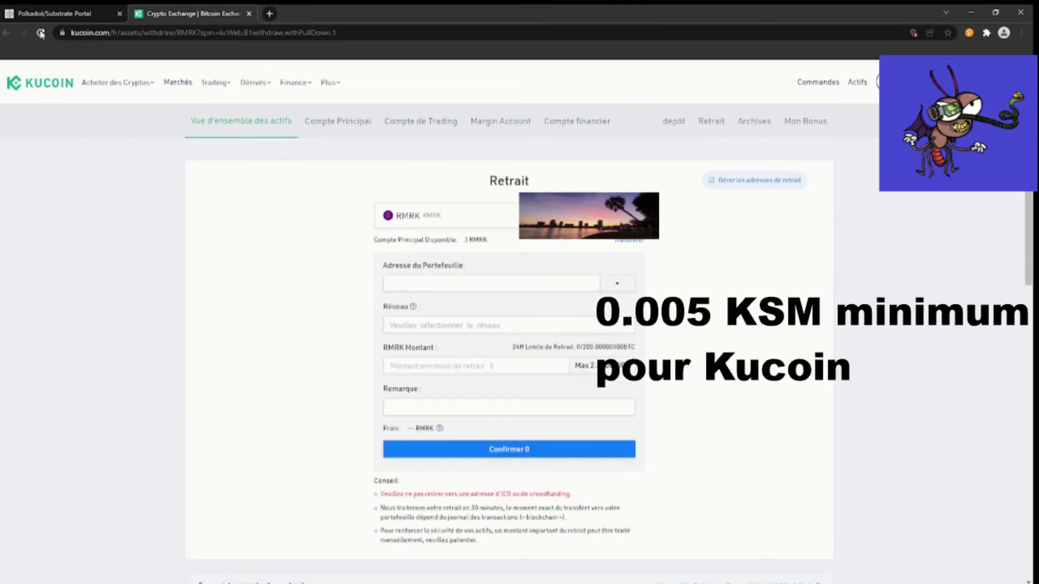
- Switch to the Polkadot/Substrate Portal, copy the Statemine account's address from its details, and close the details
left_click(52, 13)
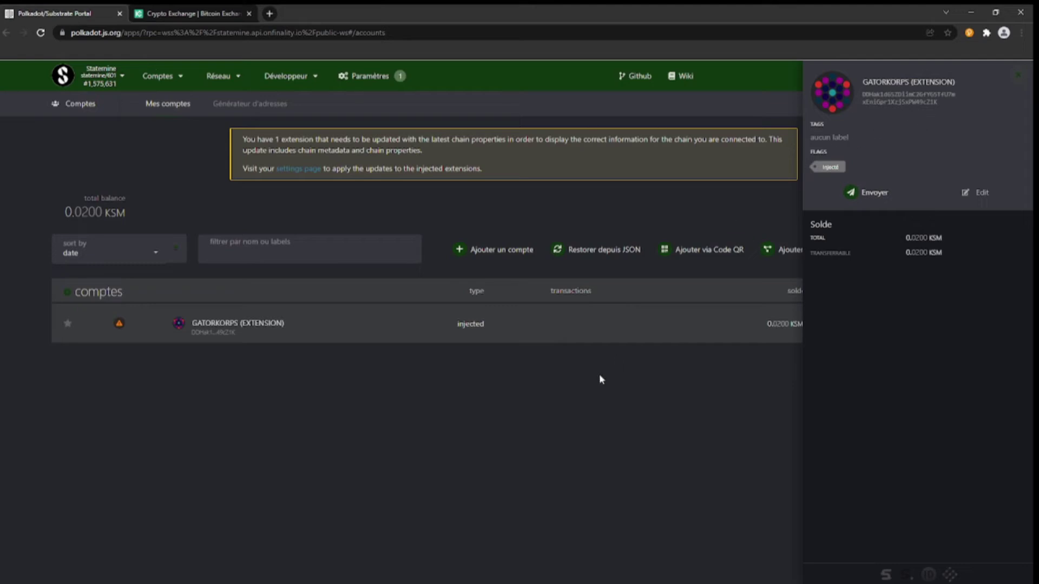
left_click(1018, 76)
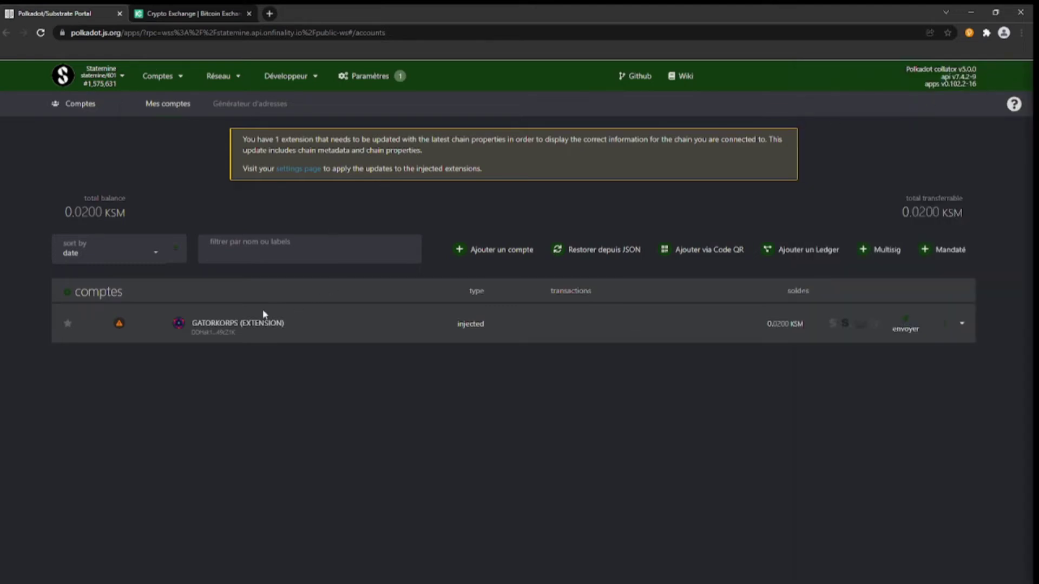
left_click(216, 326)
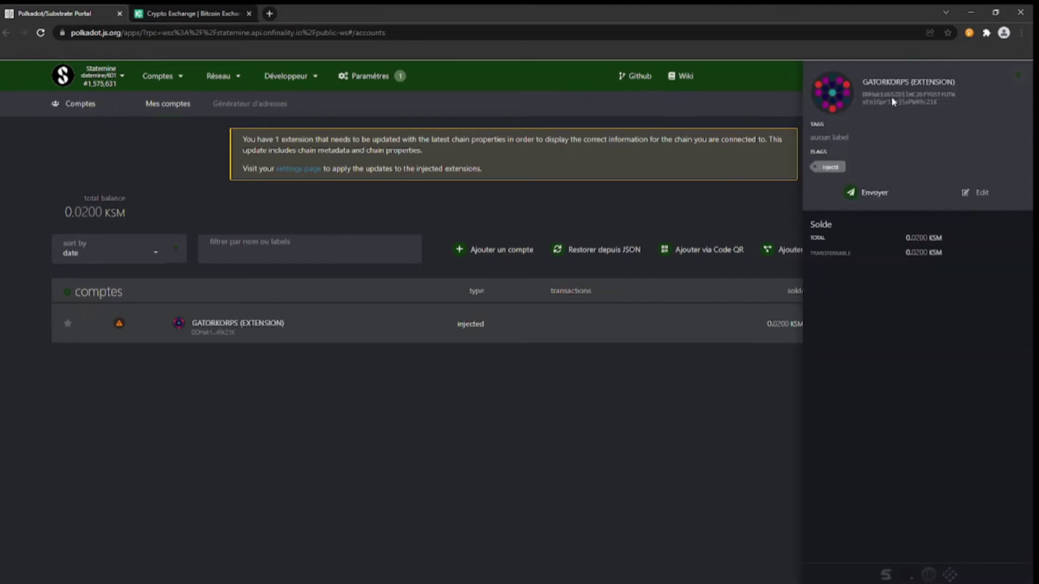
left_click_drag(862, 93, 939, 103)
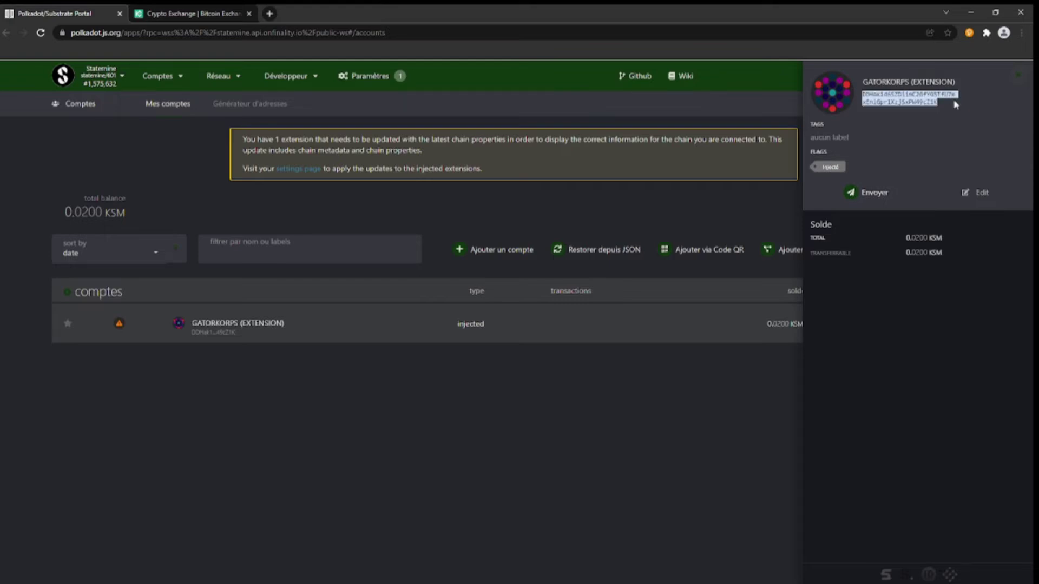
right_click(941, 102)
left_click(863, 111)
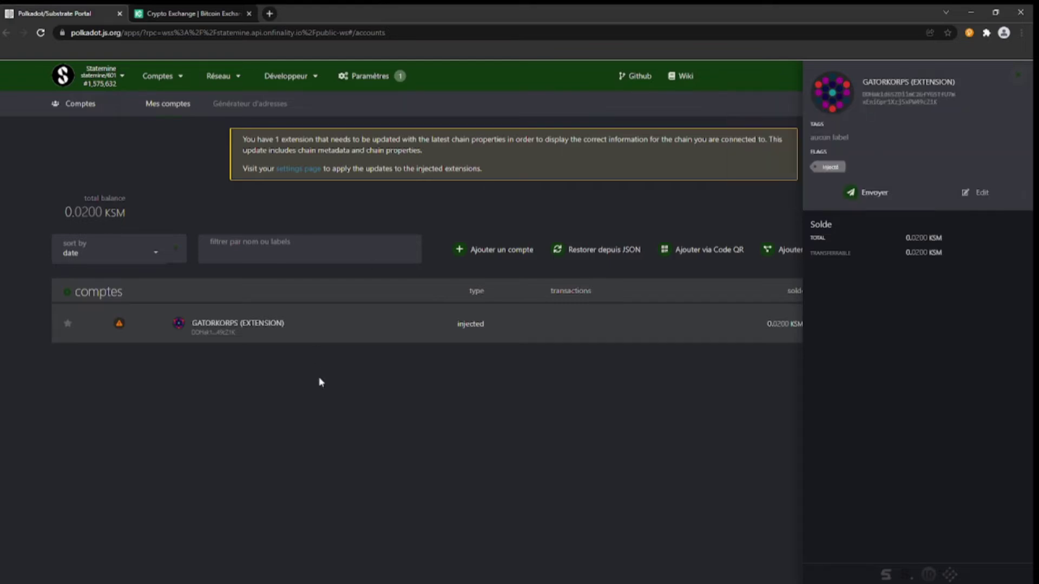
left_click(1017, 77)
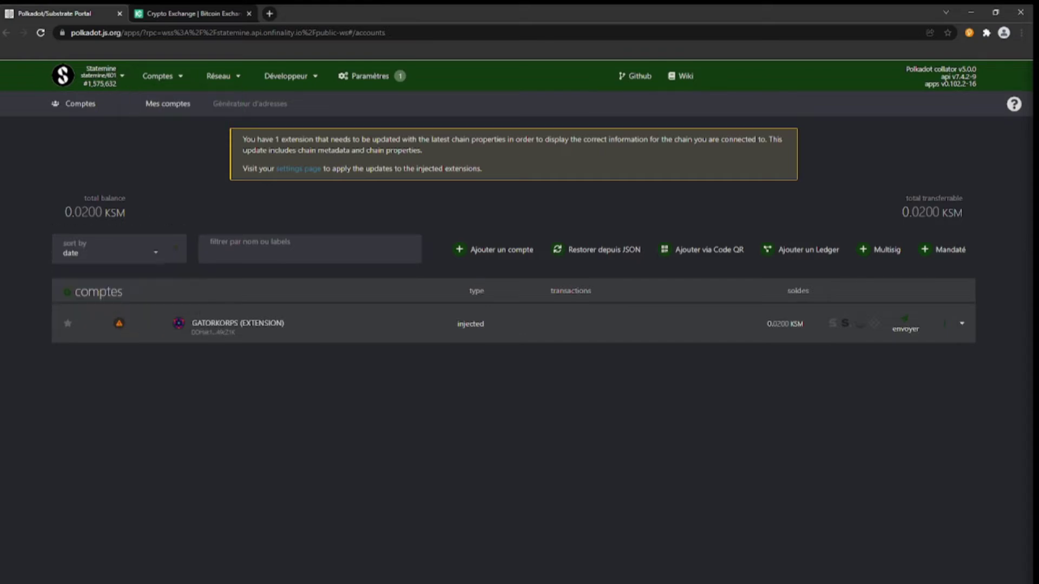
- Return to KuCoin and paste the copied Statemine address as the wallet address for the RMRK withdrawal
left_click(182, 13)
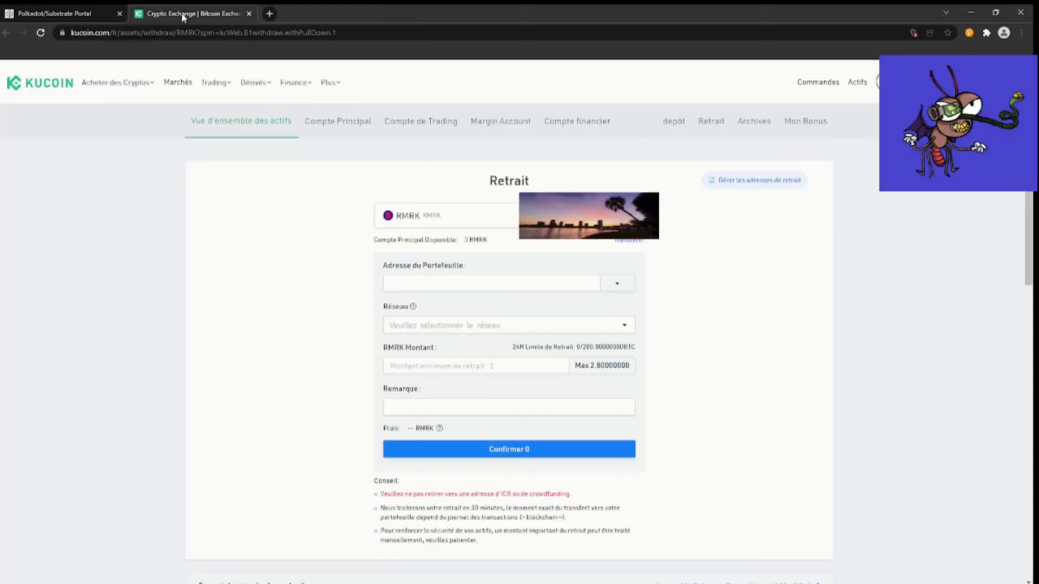
right_click(429, 279)
left_click(456, 361)
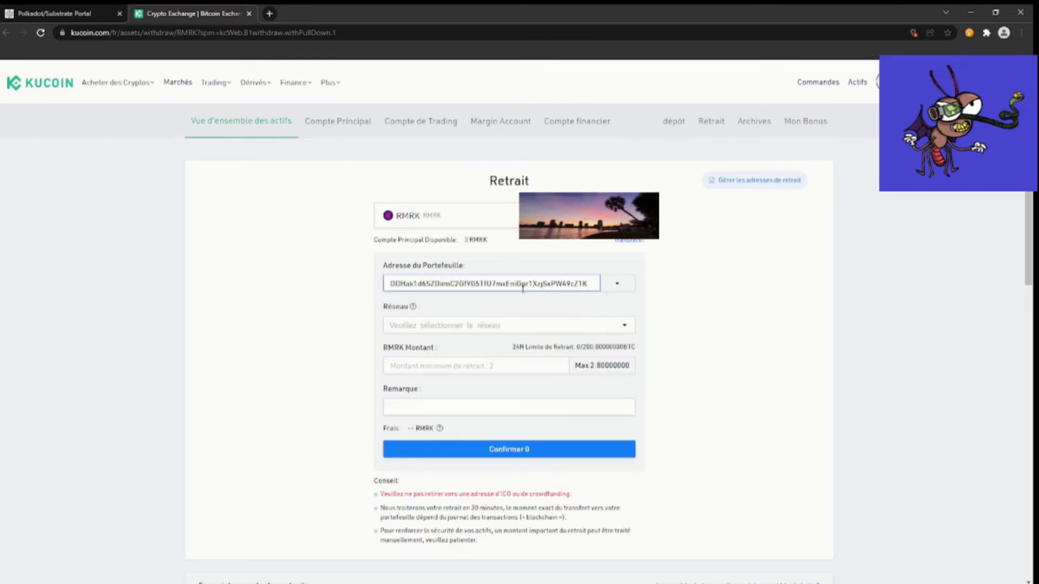
- Choose STATEMINE as the withdrawal network and acknowledge the notice about the minimum KSM deposit
left_click(420, 328)
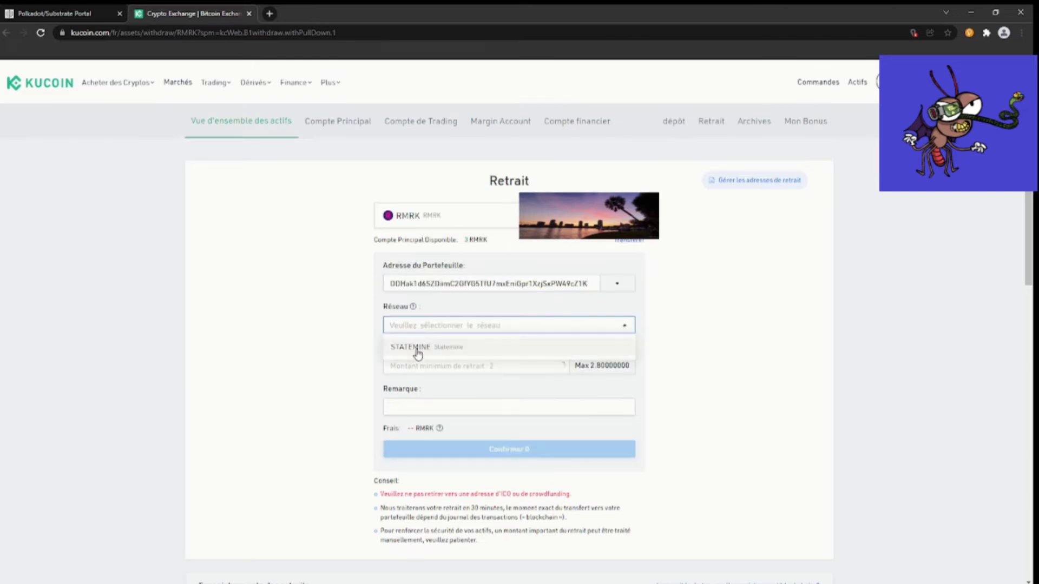
left_click(415, 351)
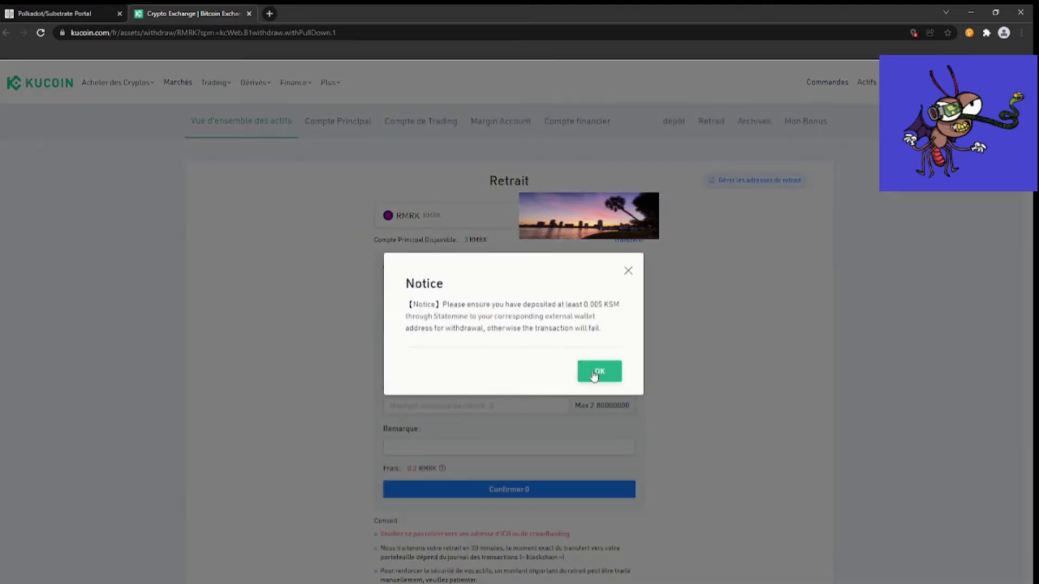
left_click_drag(589, 304, 622, 304)
left_click_drag(485, 328, 590, 331)
left_click(600, 371)
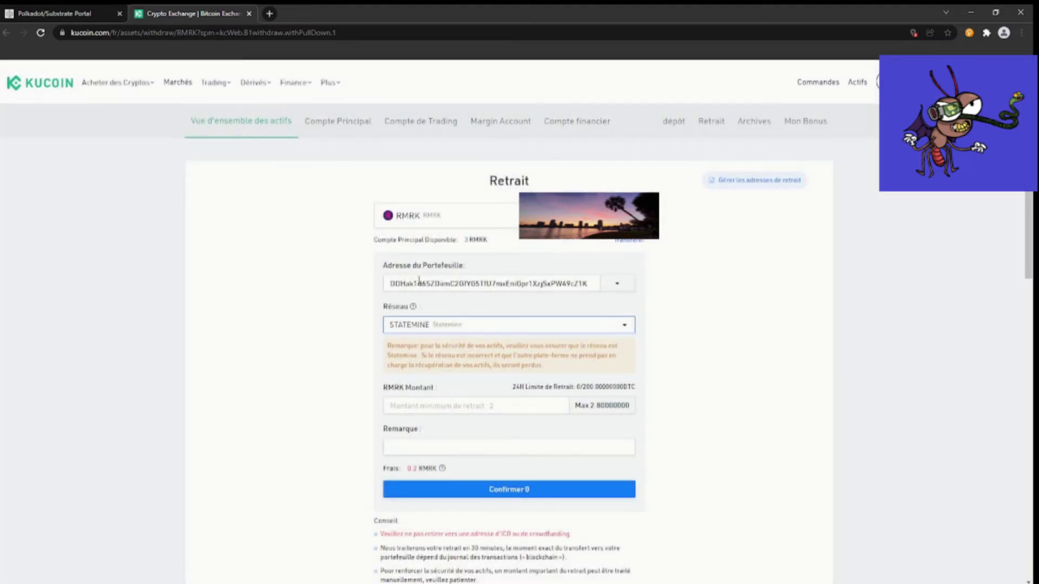
- Set the RMRK withdrawal amount to 2 and check the processing time in the advice below the form
left_click(452, 406)
type("2")
scroll(293, 401, "down", 3)
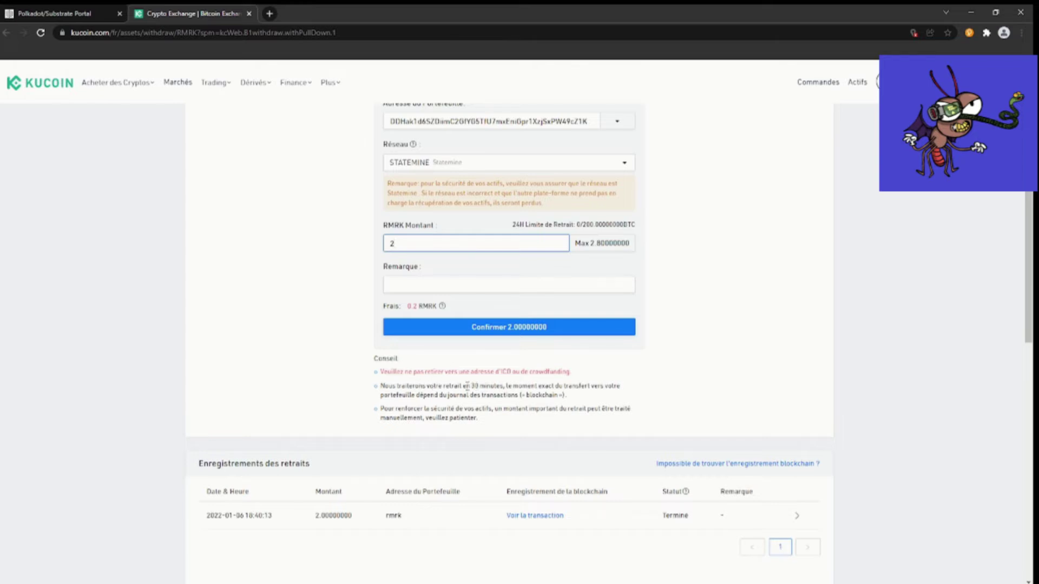
left_click_drag(463, 387, 507, 386)
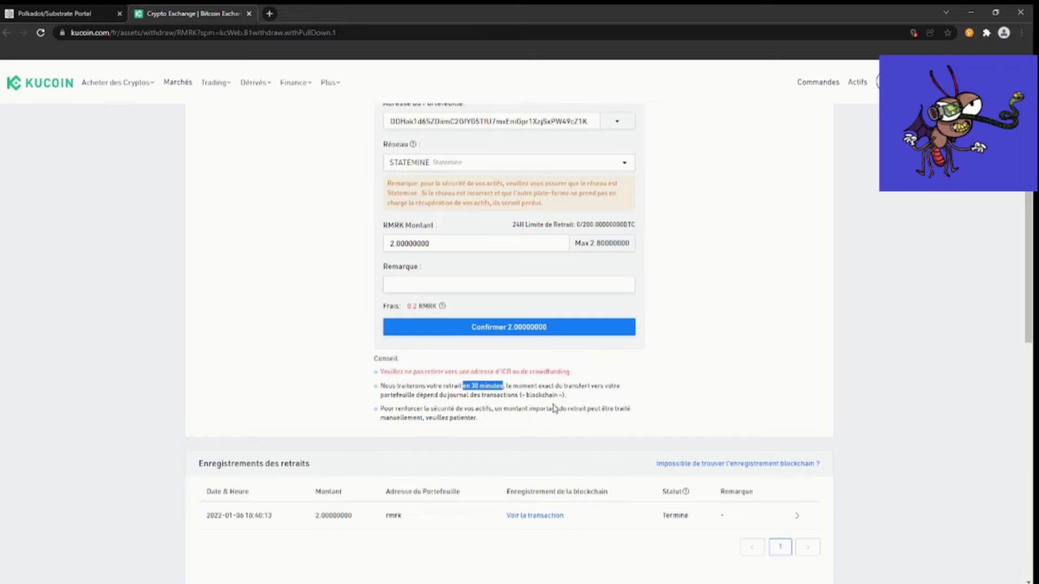
scroll(541, 412, "up", 3)
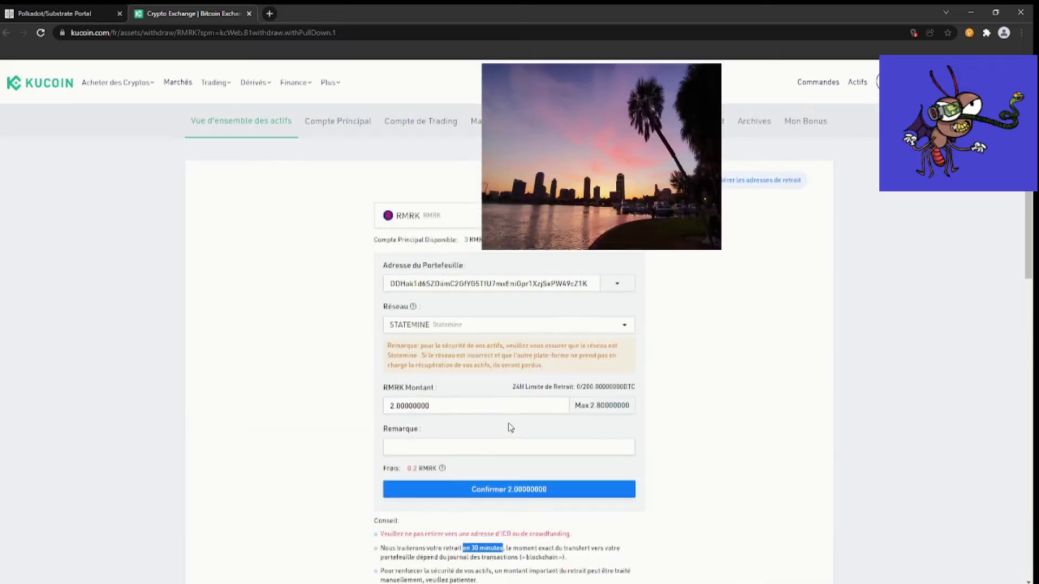
- Confirm the 2 RMRK withdrawal and submit the security verification with the trading code and SMS verification code
left_click(506, 489)
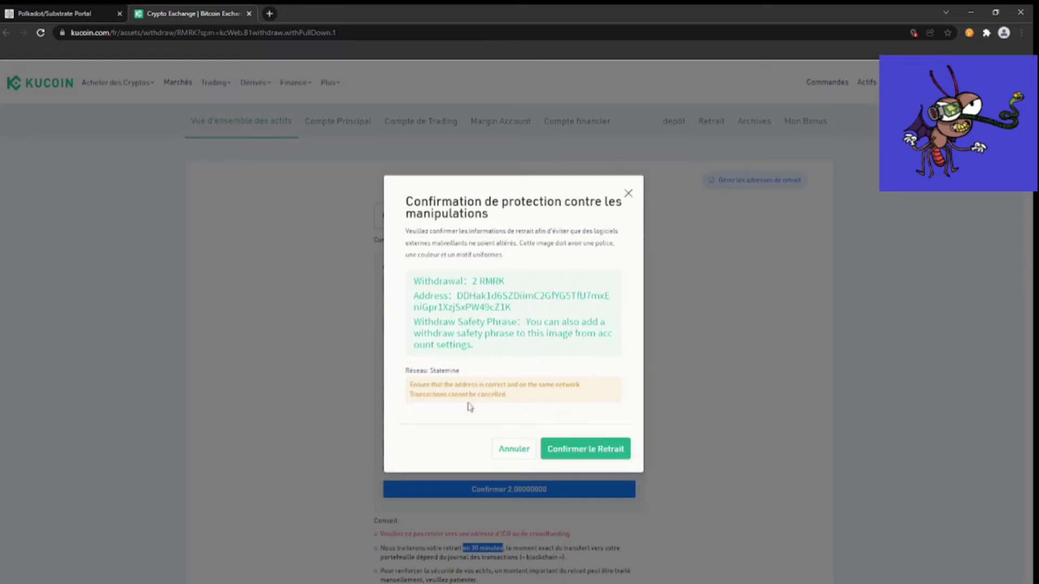
left_click(590, 449)
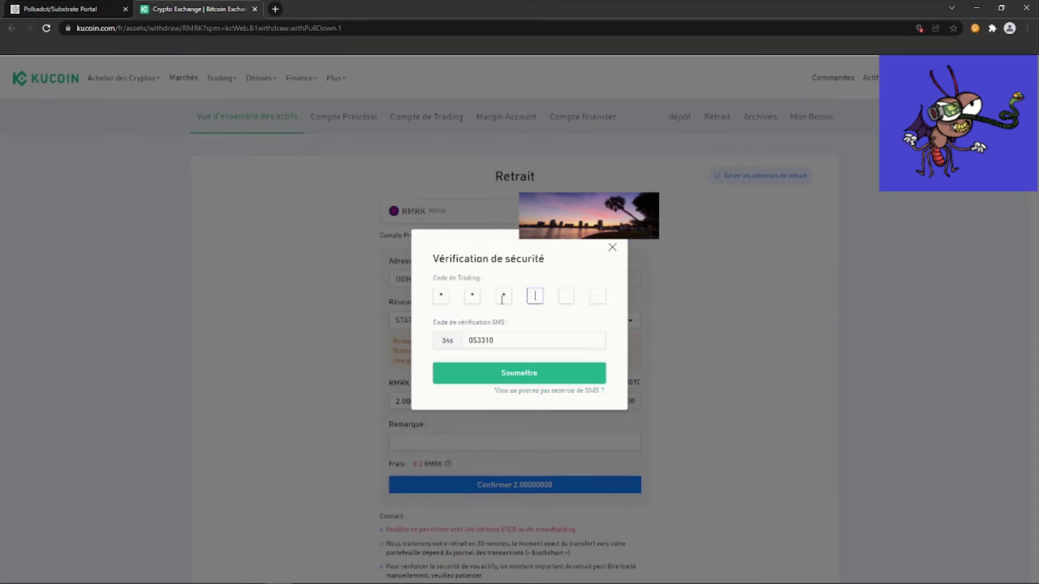
left_click(502, 300)
type("****")
type("**")
left_click(534, 373)
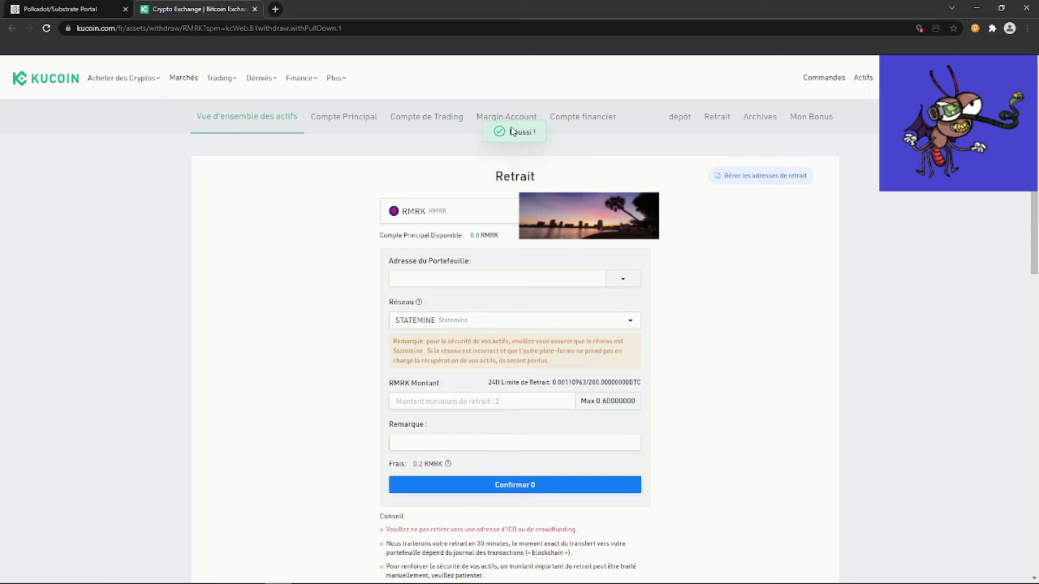
- In the Polkadot/Substrate Portal, open the Statemine asset balances and query them for RMRK.app (8)
left_click(75, 10)
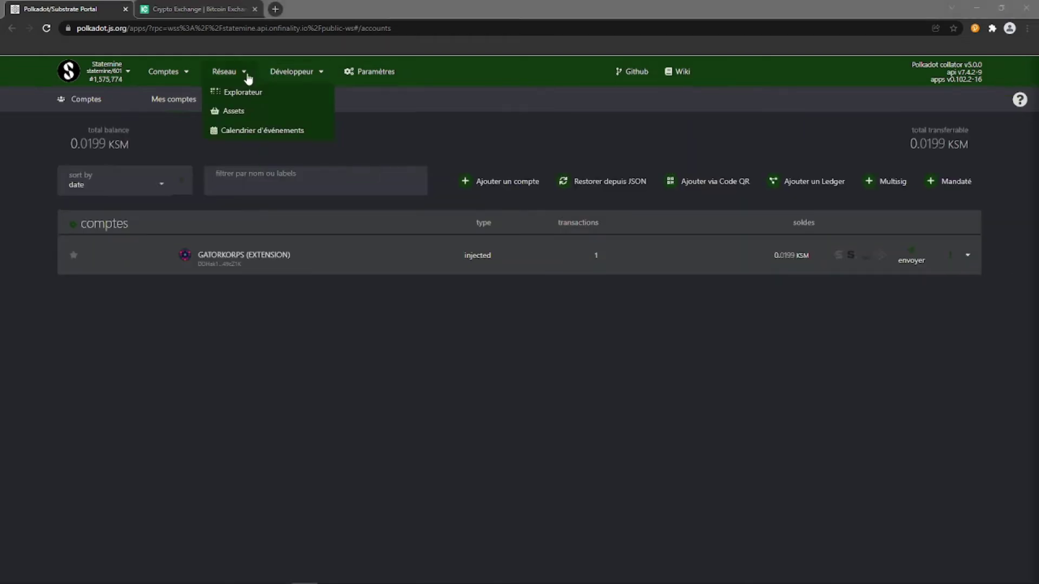
mouse_move(239, 71)
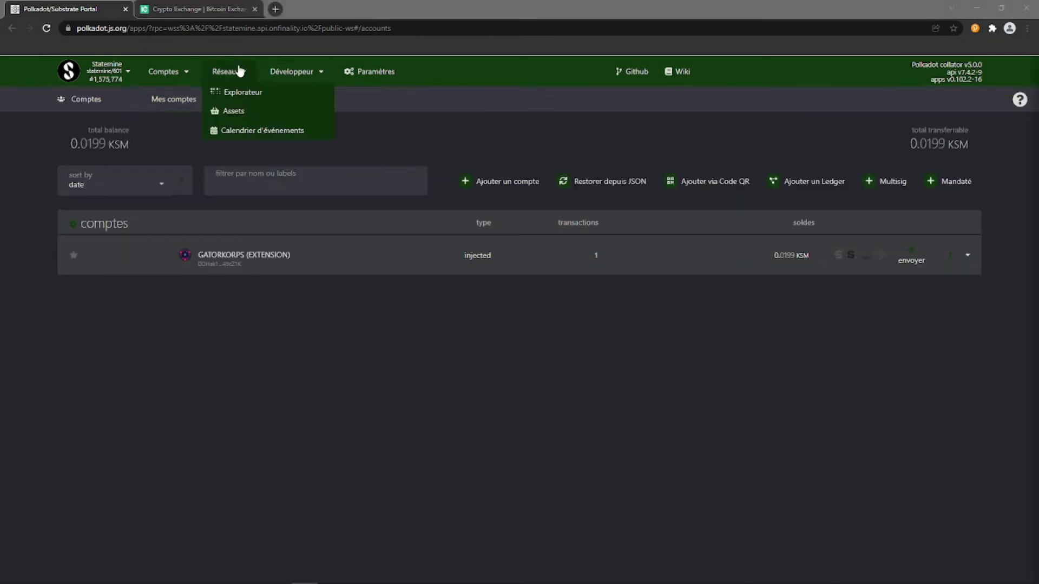
left_click(243, 112)
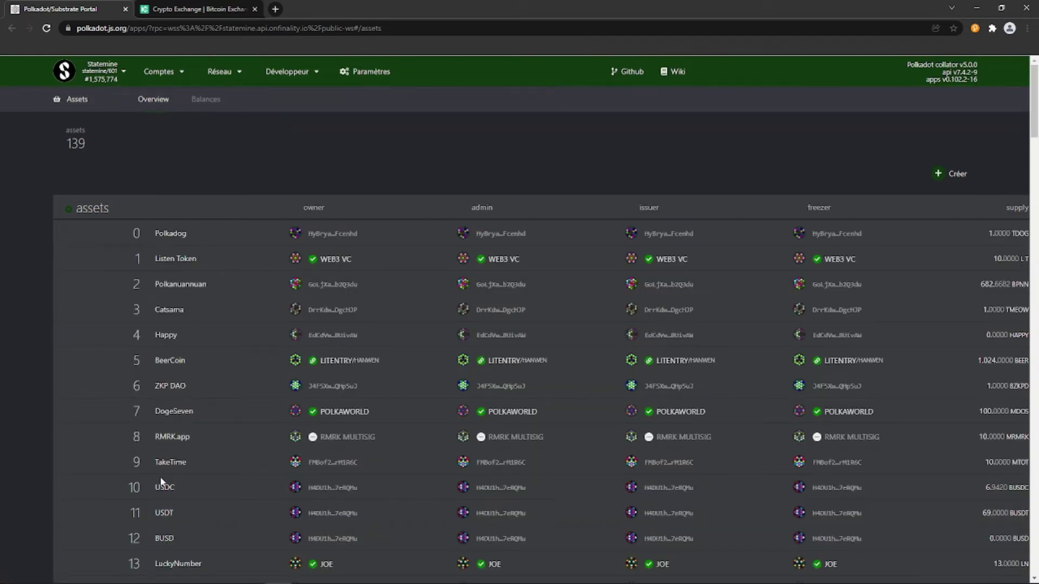
left_click(201, 102)
left_click(86, 143)
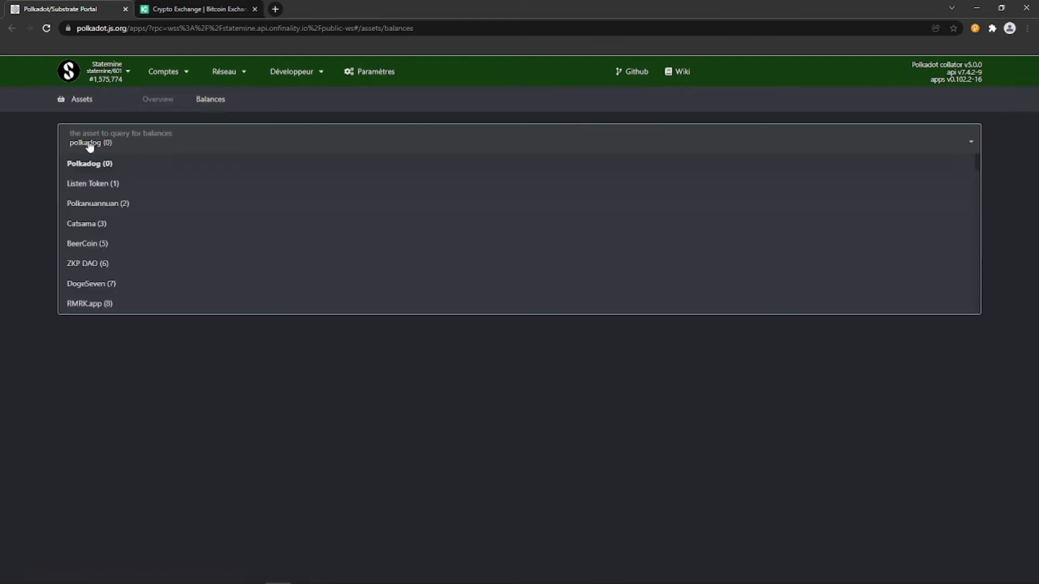
left_click(93, 304)
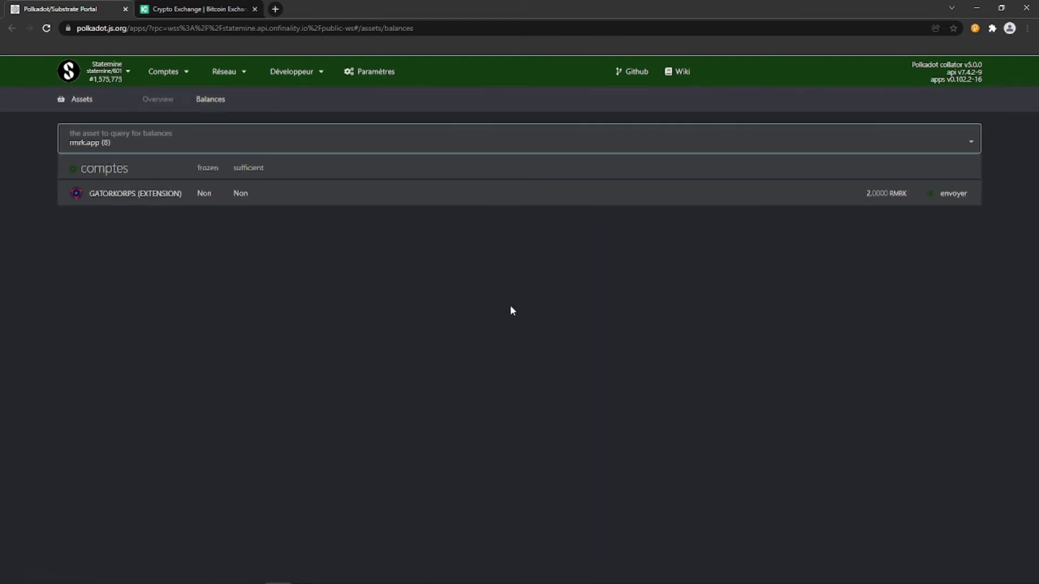
- Set up a transfer of 1.99 RMRK from the Statemine account to the recipient address and submit it for signing
left_click(951, 194)
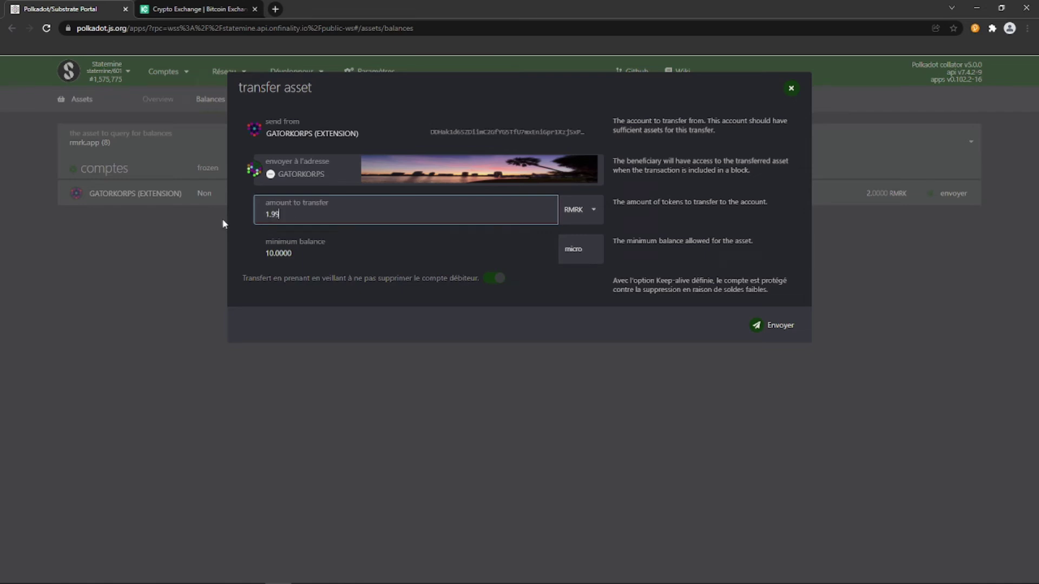
left_click(790, 327)
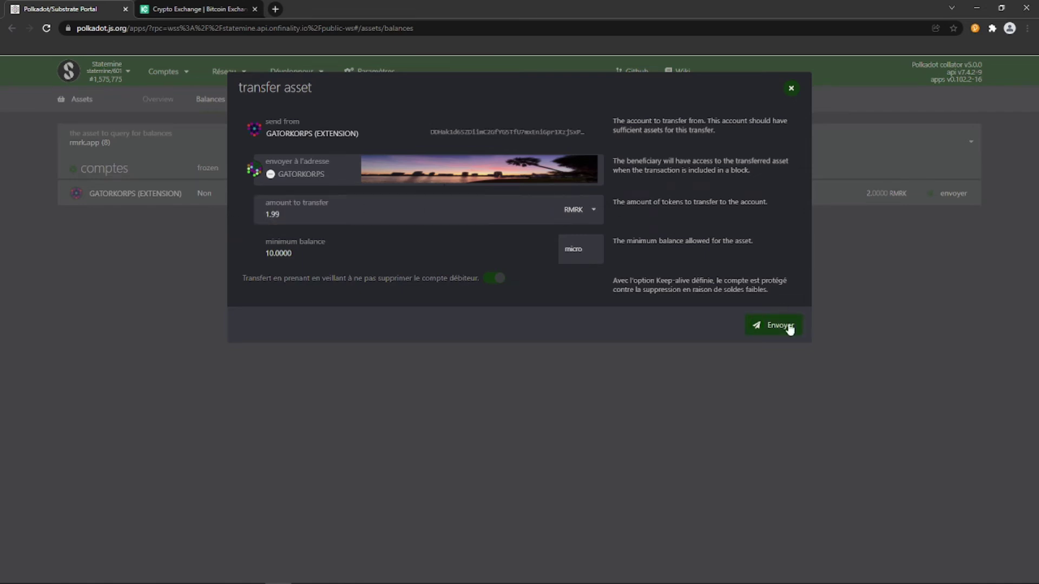
left_click(726, 301)
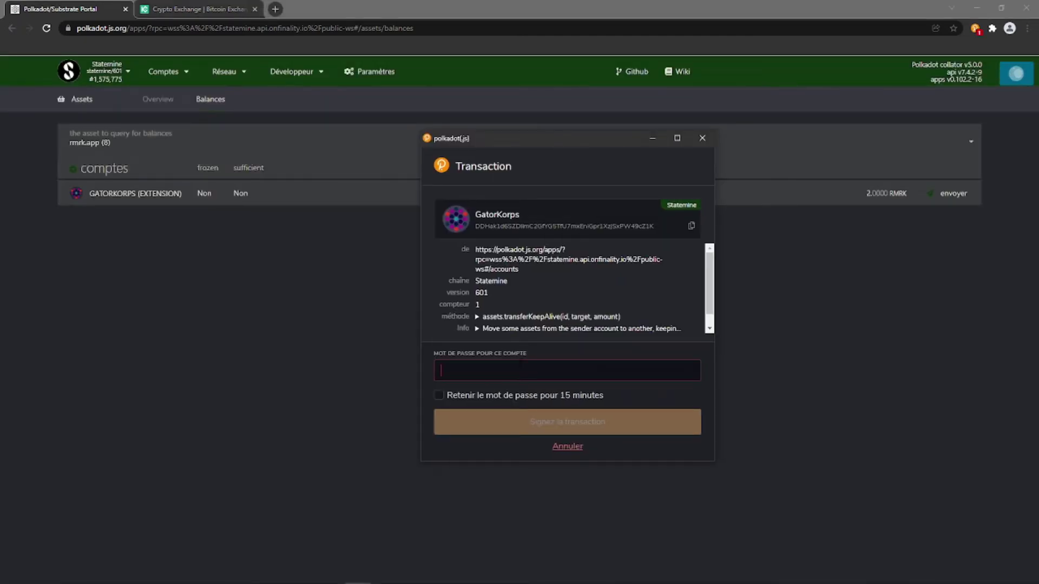
- Enter the account password in the polkadot{.js} transaction request and sign the RMRK transfer
type("*******")
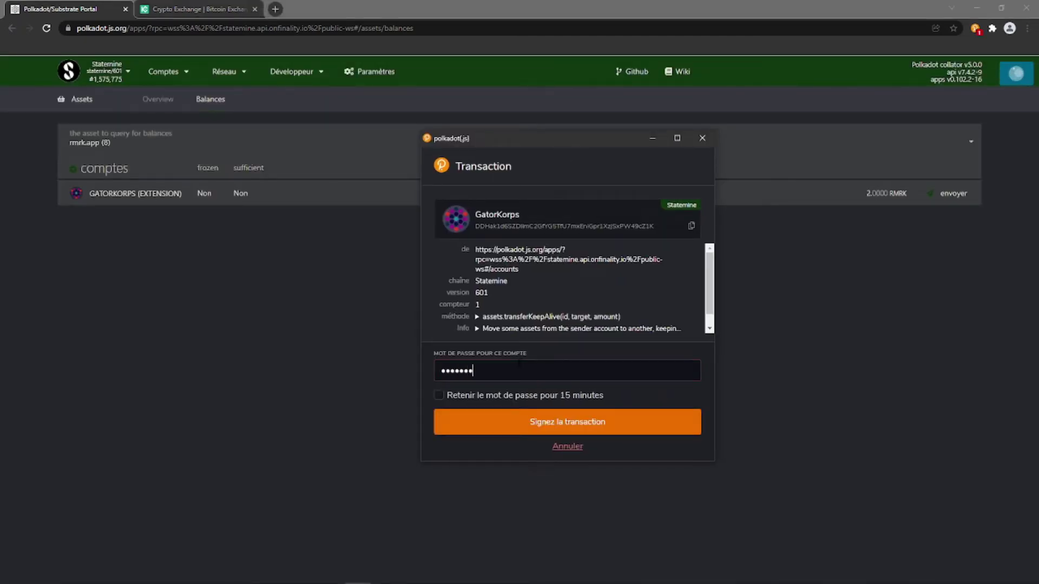
type("****")
key("Return")
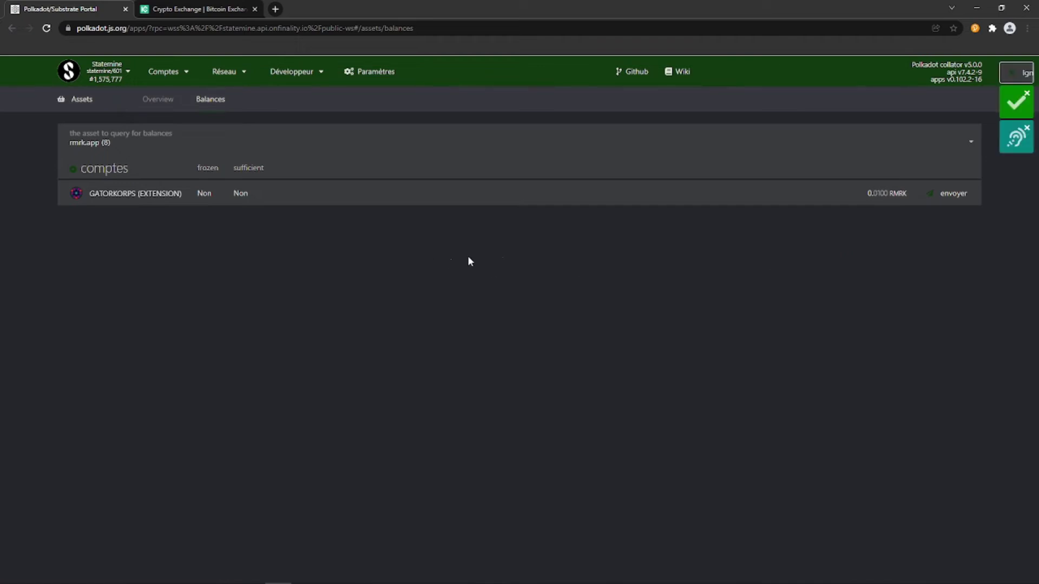
mouse_move(1016, 145)
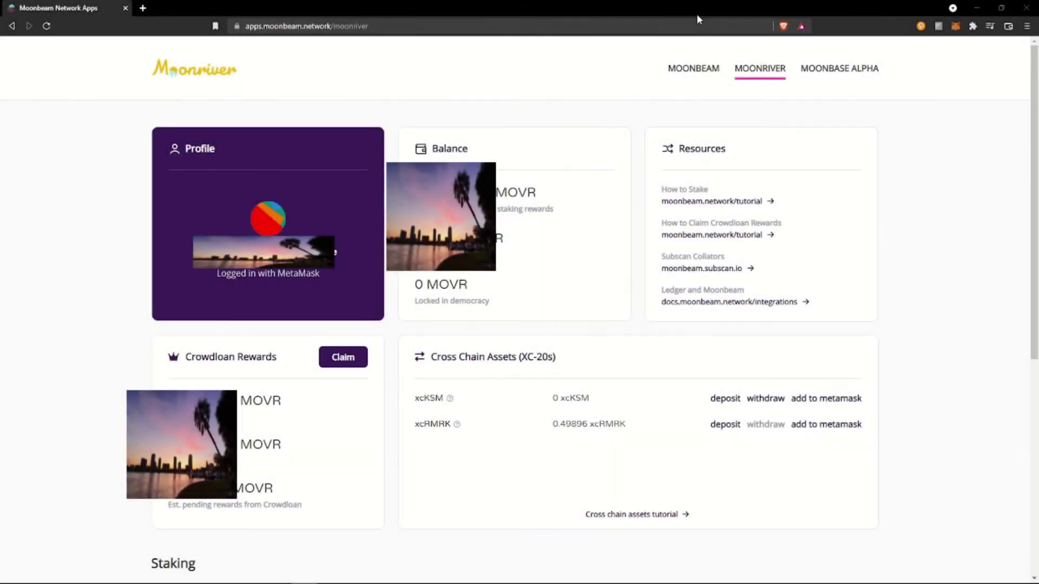
- Load the Moonriver page at apps.moonbeam.network/moonriver and add the xcRMRK token to MetaMask
left_click(691, 27)
key("Return")
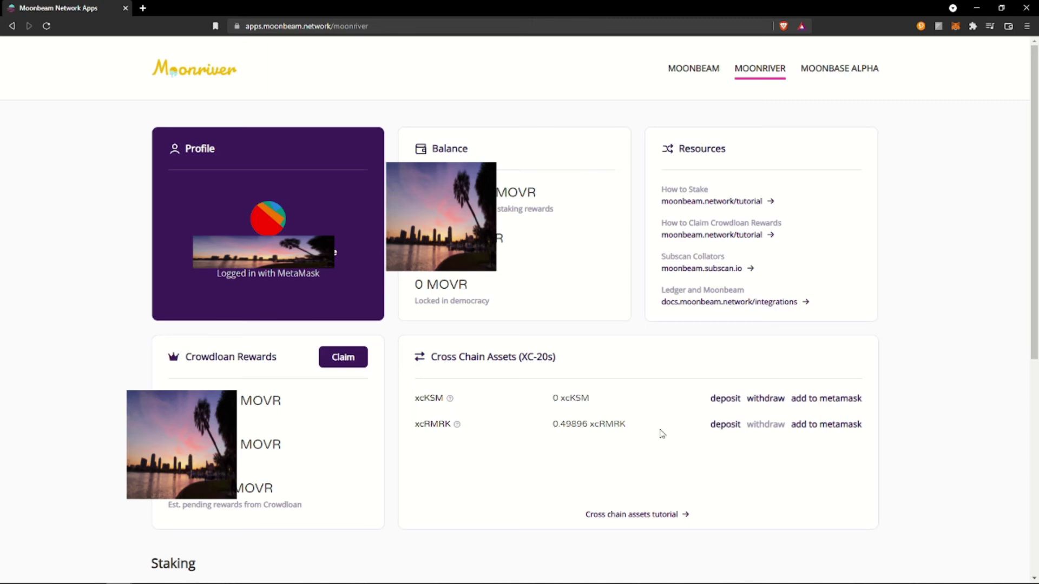
left_click(826, 429)
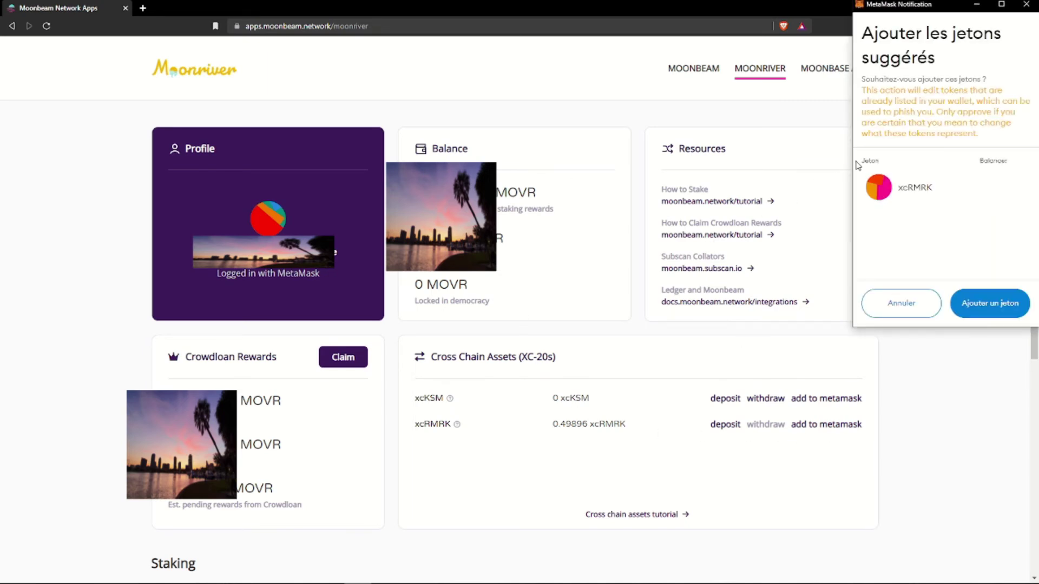
left_click(983, 305)
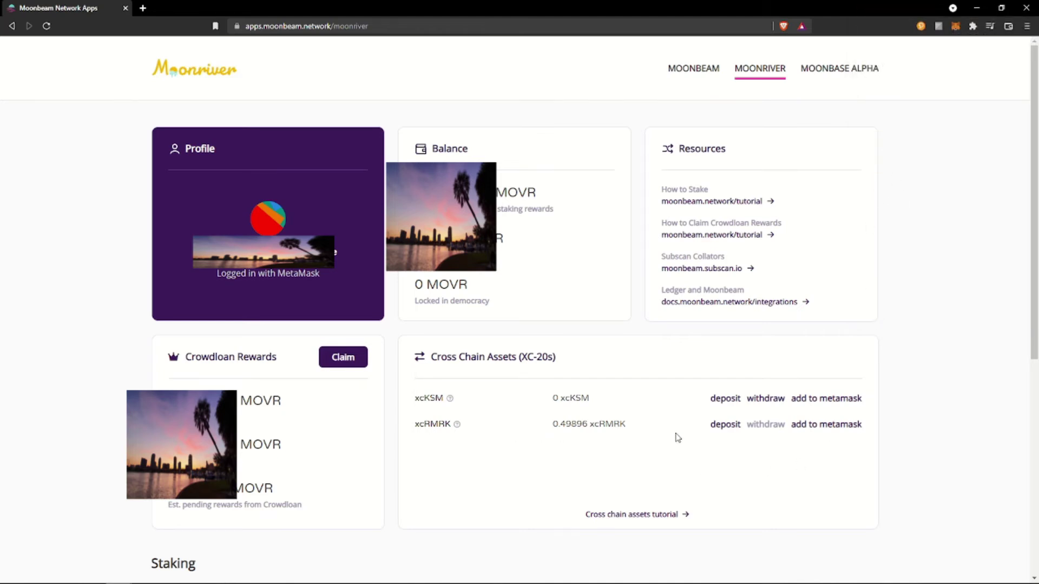
- Open the xcRMRK deposit form, connect it to Polkadot{.js} and choose Statemine as the origin chain
left_click(726, 425)
left_click(528, 363)
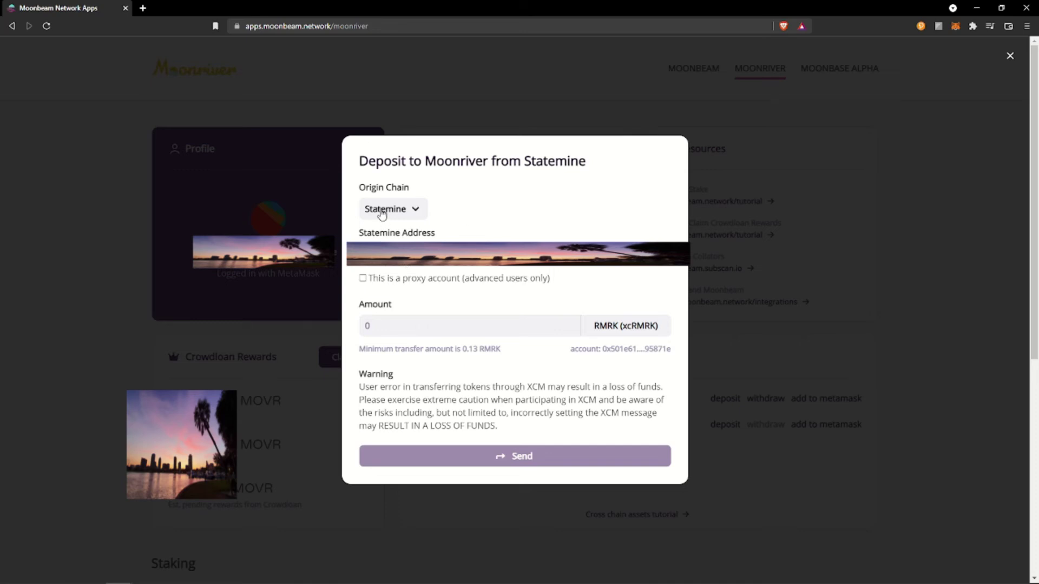
left_click(415, 211)
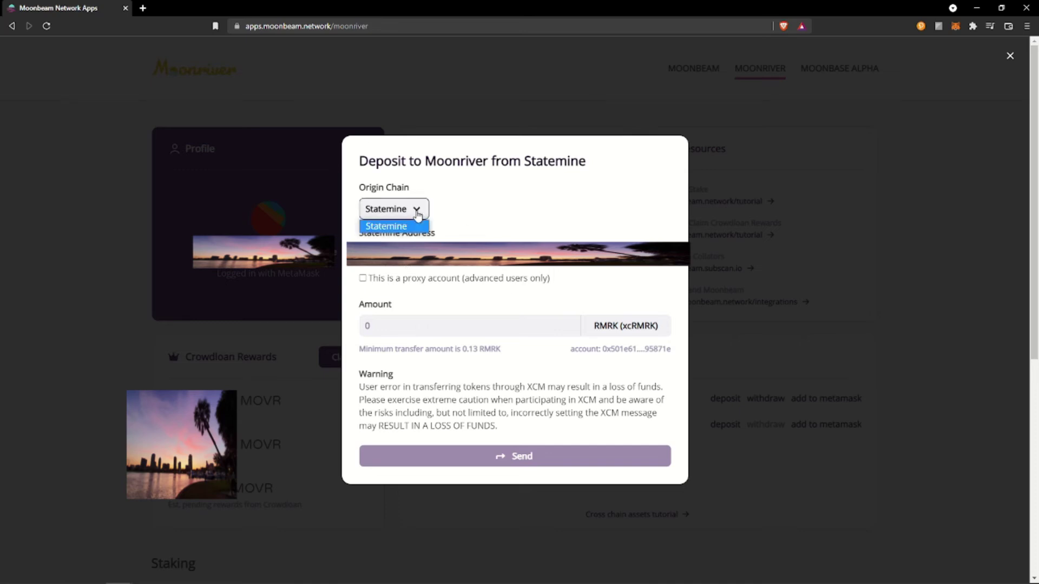
left_click(404, 228)
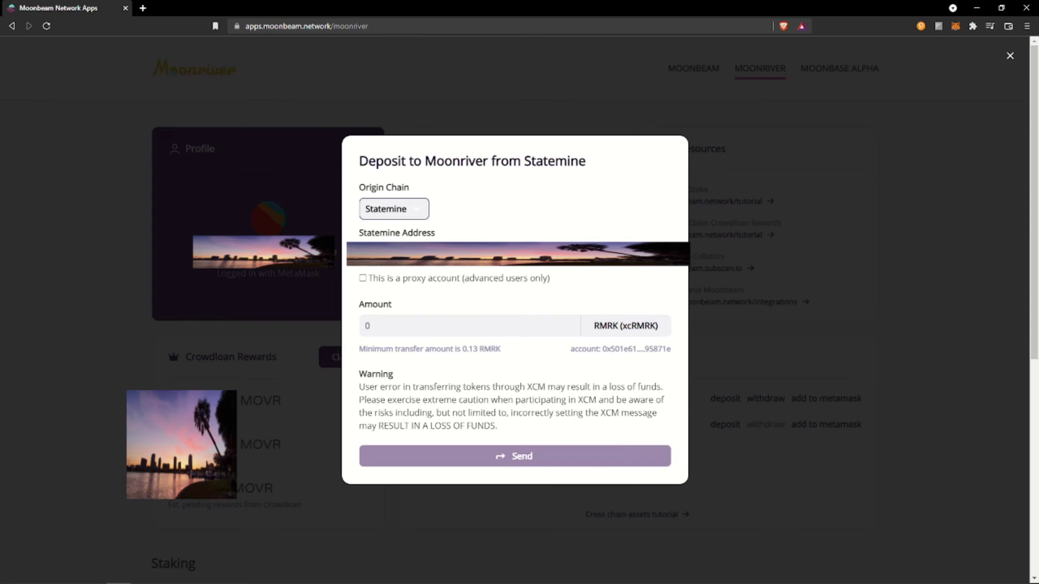
- Check the second account's options, including its allowed chain setting, in the polkadot{.js} extension and close it
left_click(921, 26)
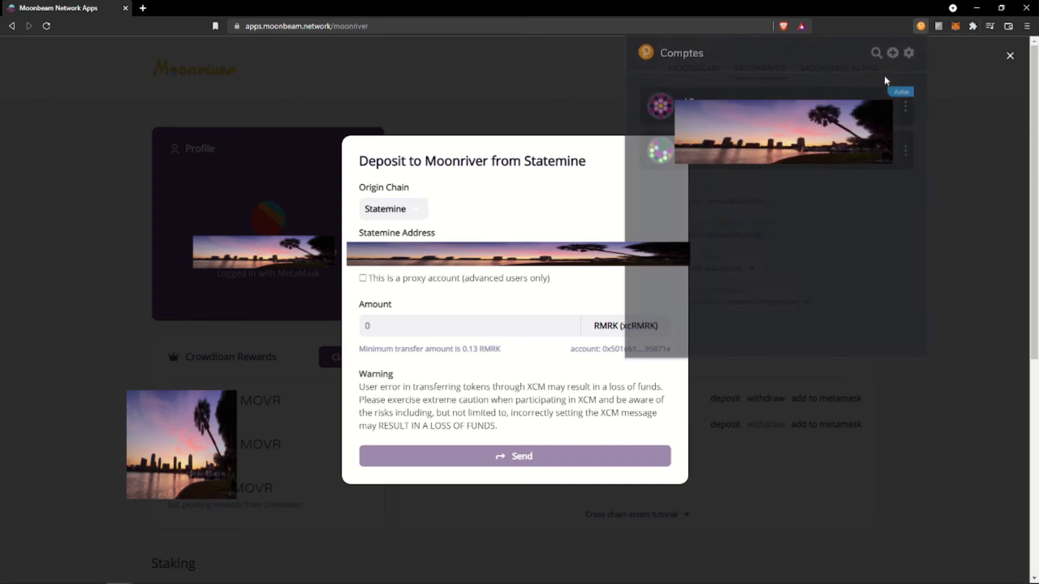
left_click(905, 151)
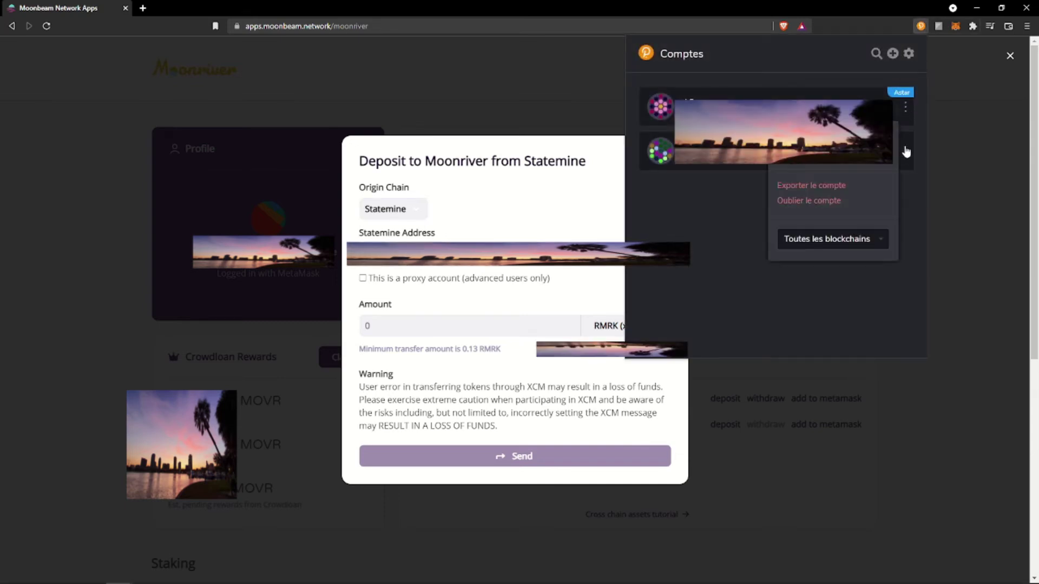
left_click(951, 176)
- Open the xcRMRK deposit from Statemine, connect to Polkadot{.js}, set the amount to 2 RMRK and send the deposit
left_click(727, 425)
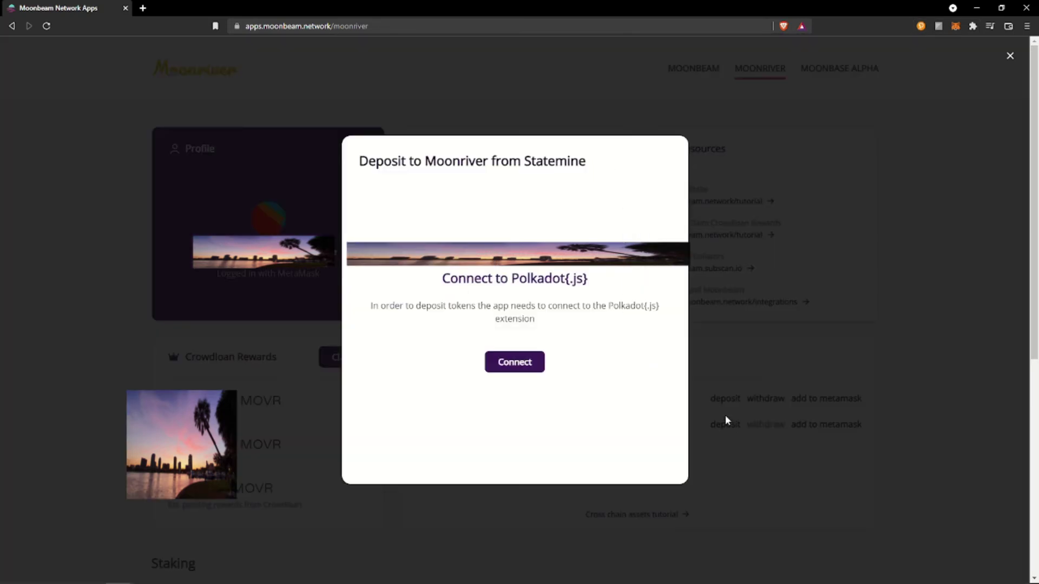
left_click(524, 367)
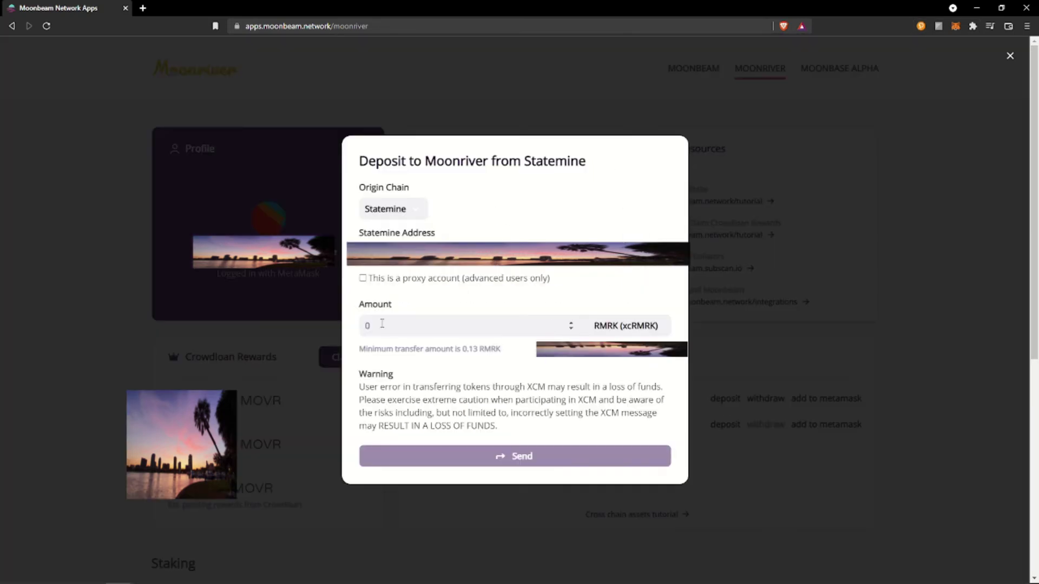
left_click(362, 325)
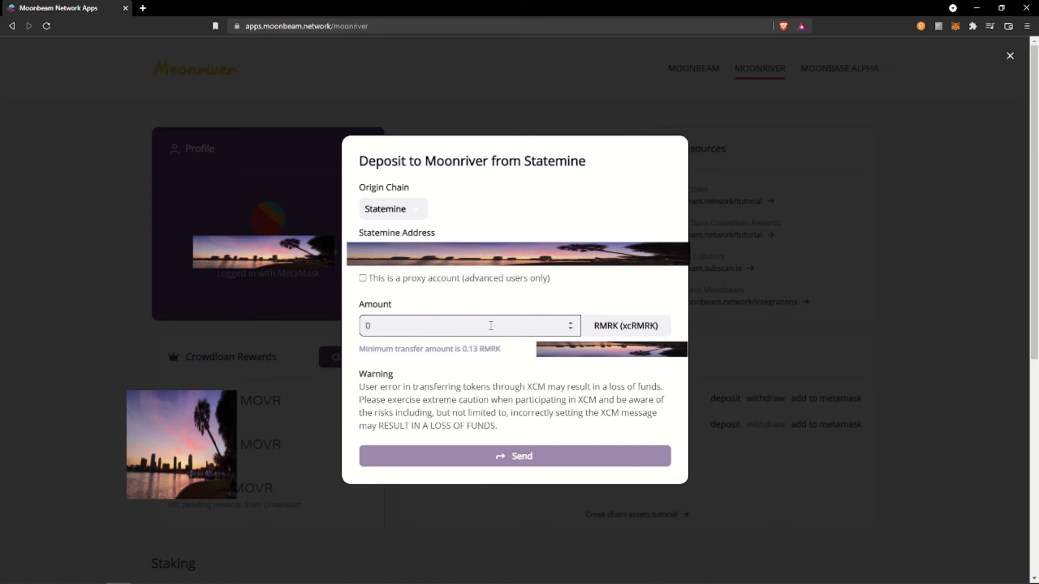
type("10")
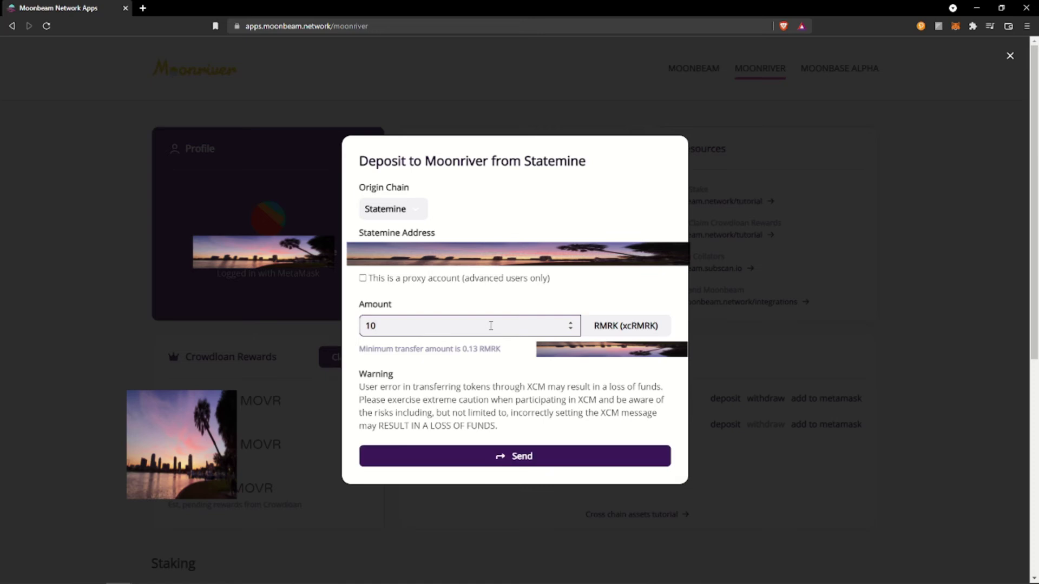
key("BackSpace")
key("BackSpace")
type("2")
left_click(511, 461)
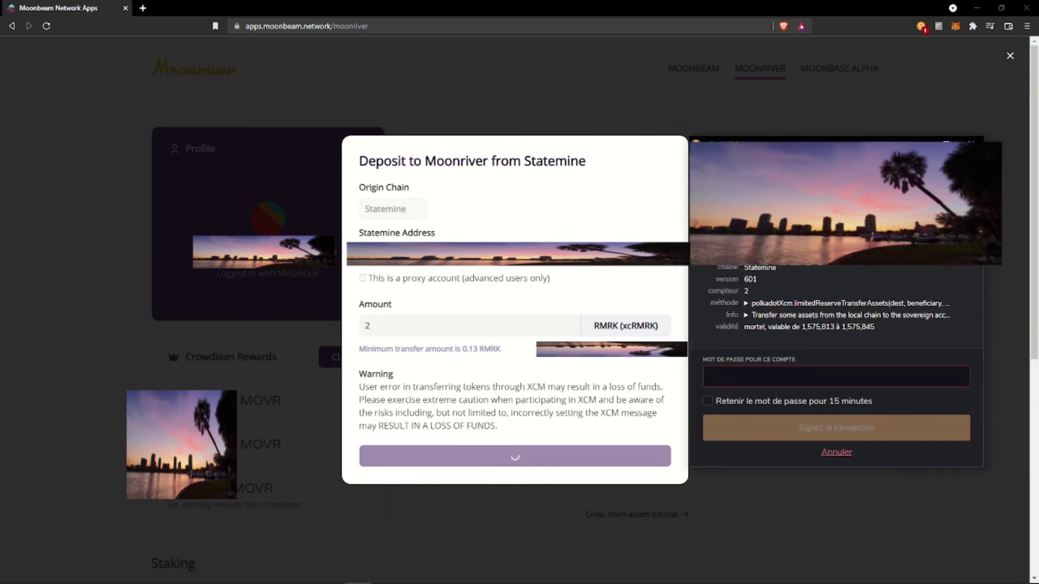
- Enter the account password in the polkadot{.js} transaction request and sign the Statemine to Moonriver deposit
type("aaaaaaaa")
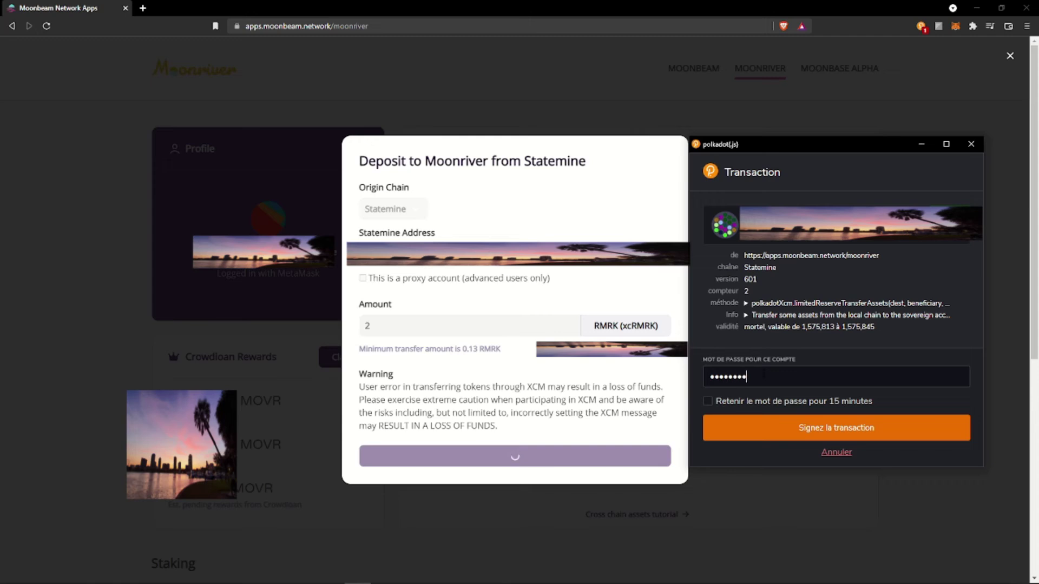
type("aaaa")
key("Return")
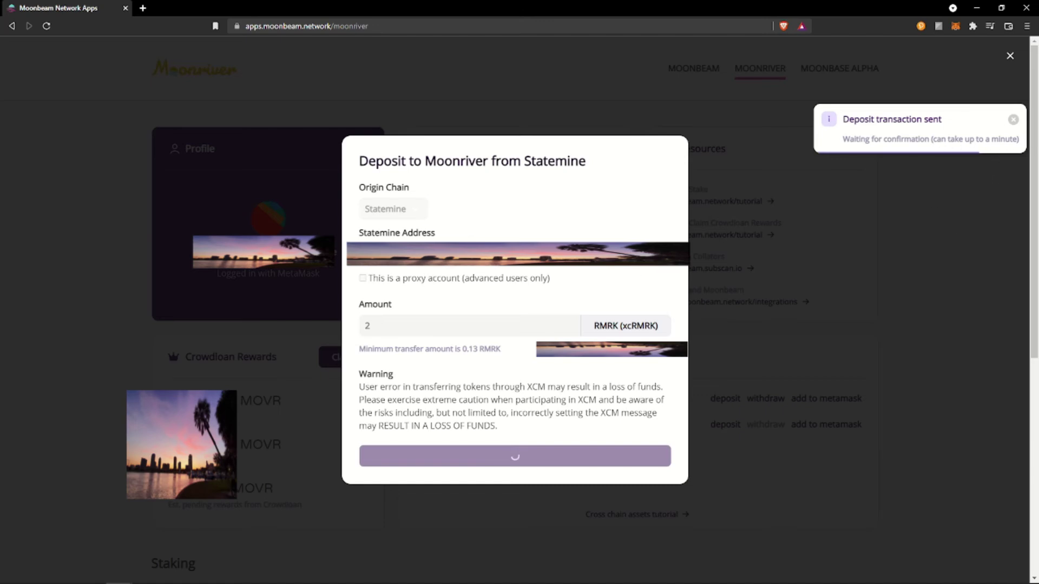
left_click_drag(423, 161, 590, 164)
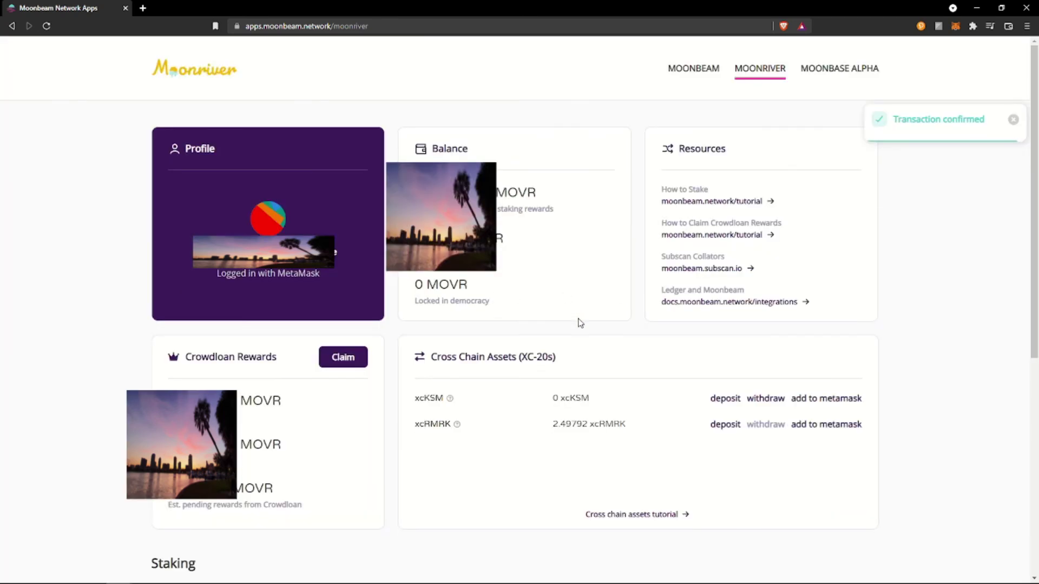
- Check the xcRMRK and xcKSM balances under Cross Chain Assets on the Moonriver page
left_click_drag(552, 424, 560, 424)
left_click(593, 454)
left_click_drag(552, 399, 603, 406)
- Add the xcKSM token to MetaMask and approve the token request
left_click(817, 403)
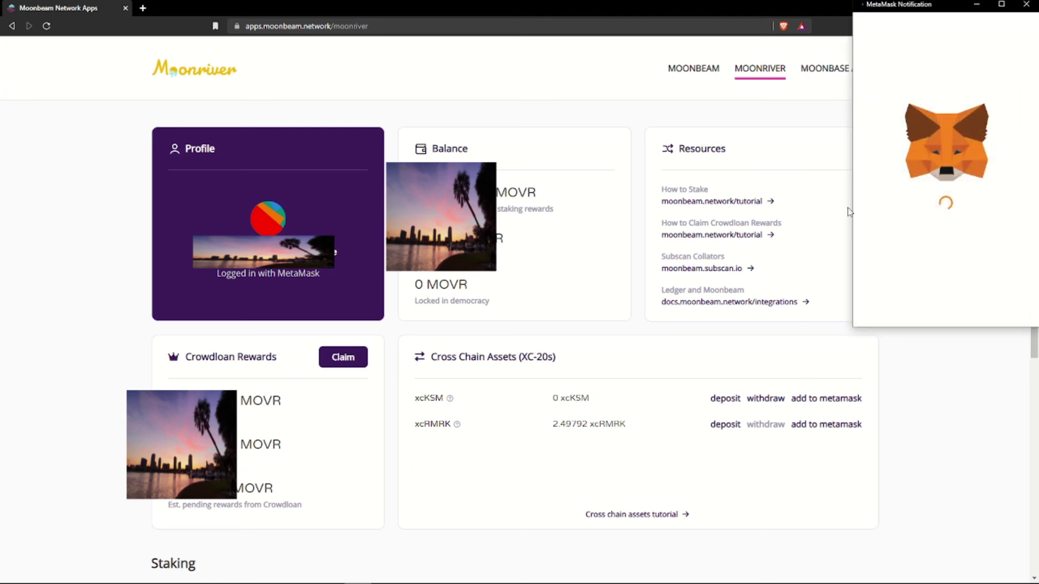
left_click(991, 305)
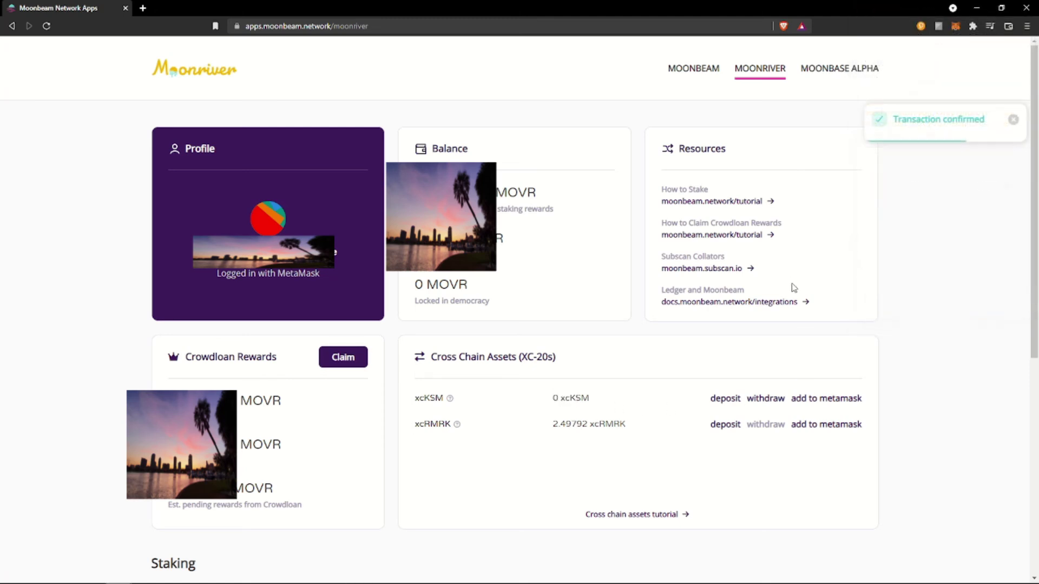
- Open the xcKSM deposit form, connect it to Polkadot{.js}, review the deposit from Kusama and close the form
left_click(722, 399)
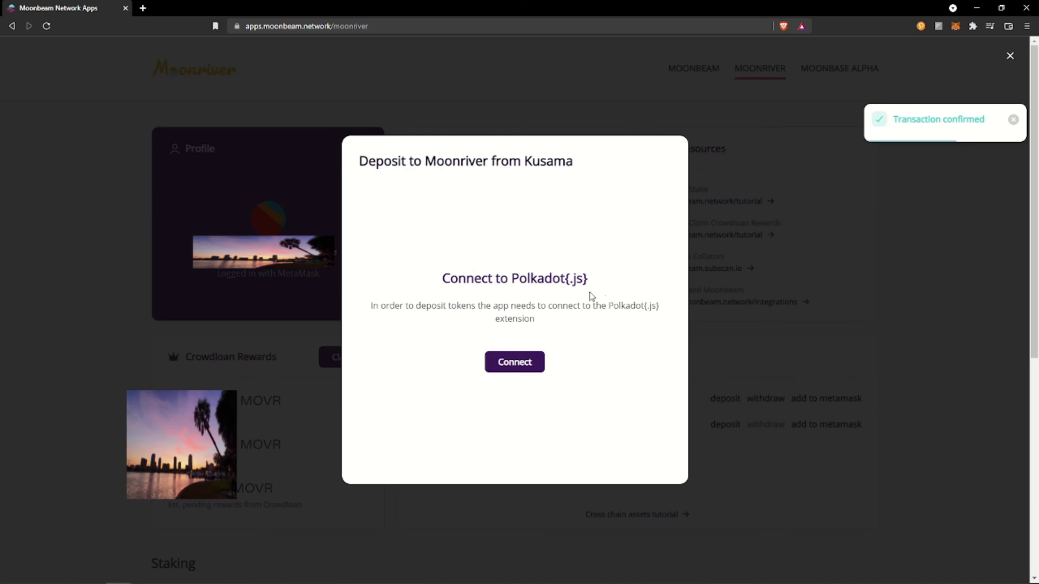
left_click(520, 363)
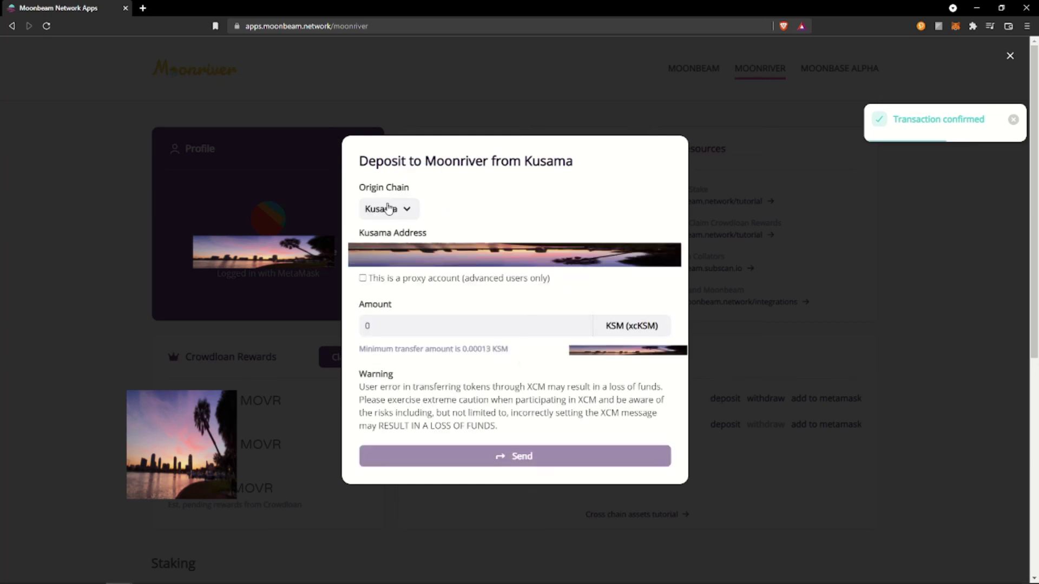
left_click_drag(376, 158, 578, 160)
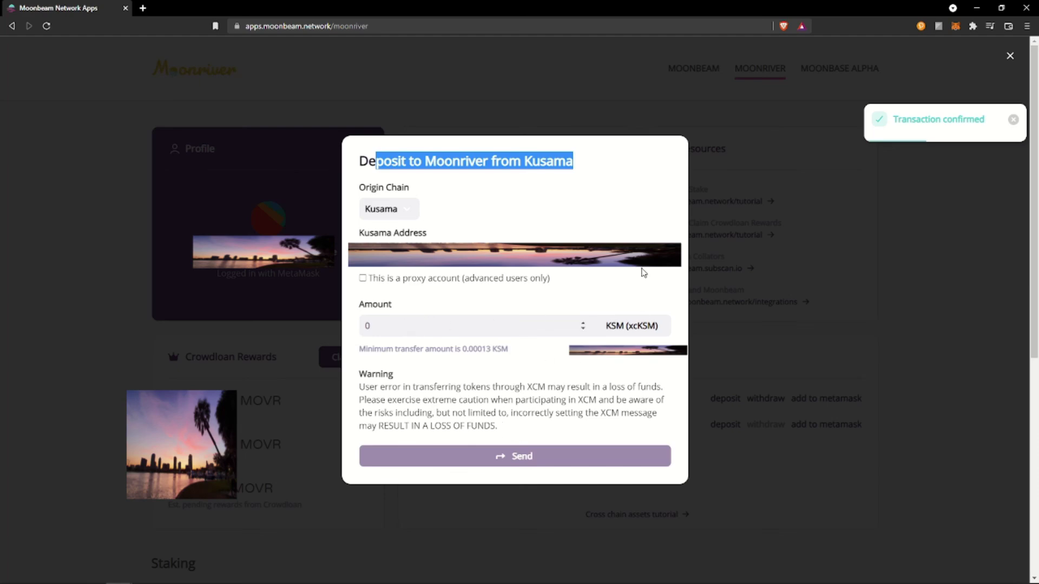
left_click(875, 223)
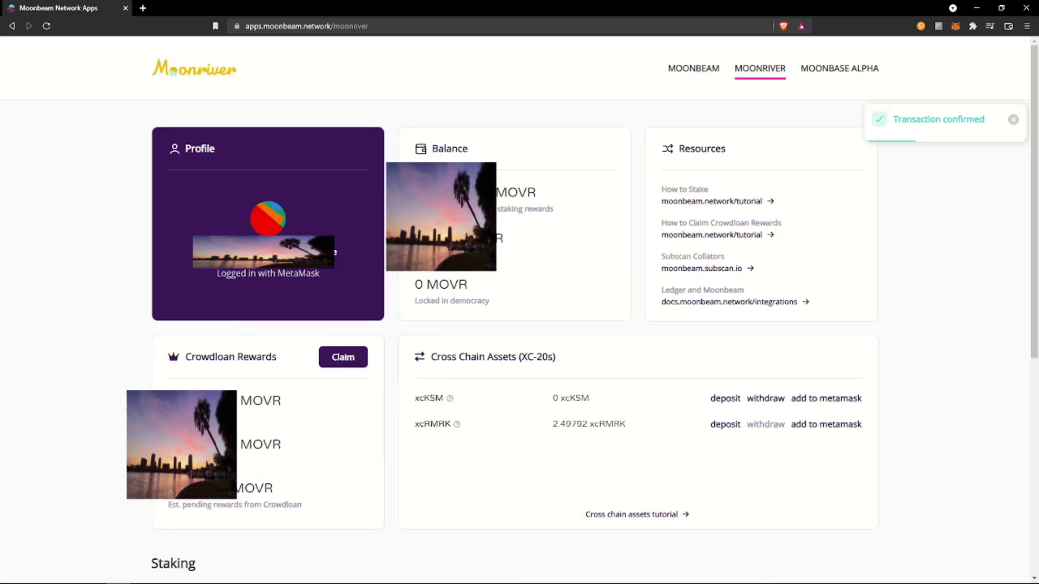